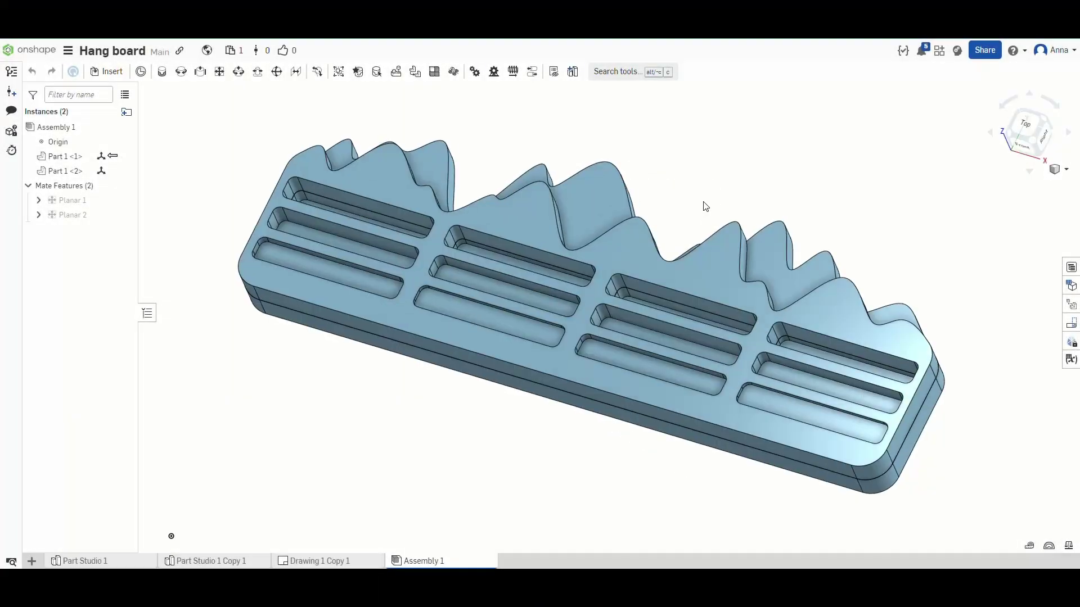
Examine the two-layer hang board assembly and its front part with the rows of slots.
right_click_drag(703, 202, 695, 211)
left_click(643, 240)
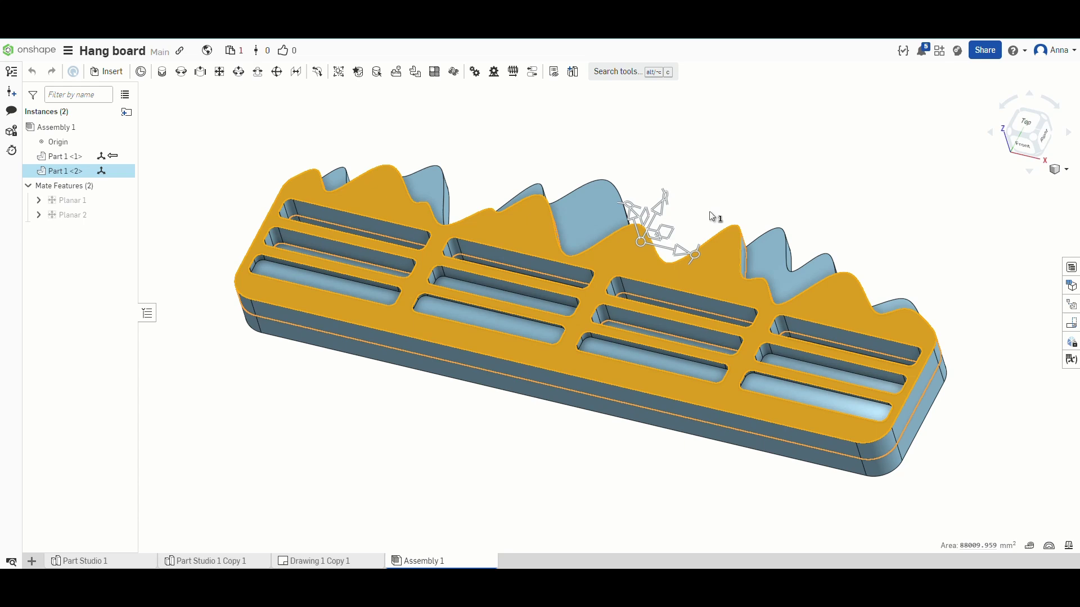
scroll(707, 214, "up", 3)
scroll(706, 215, "down", 8)
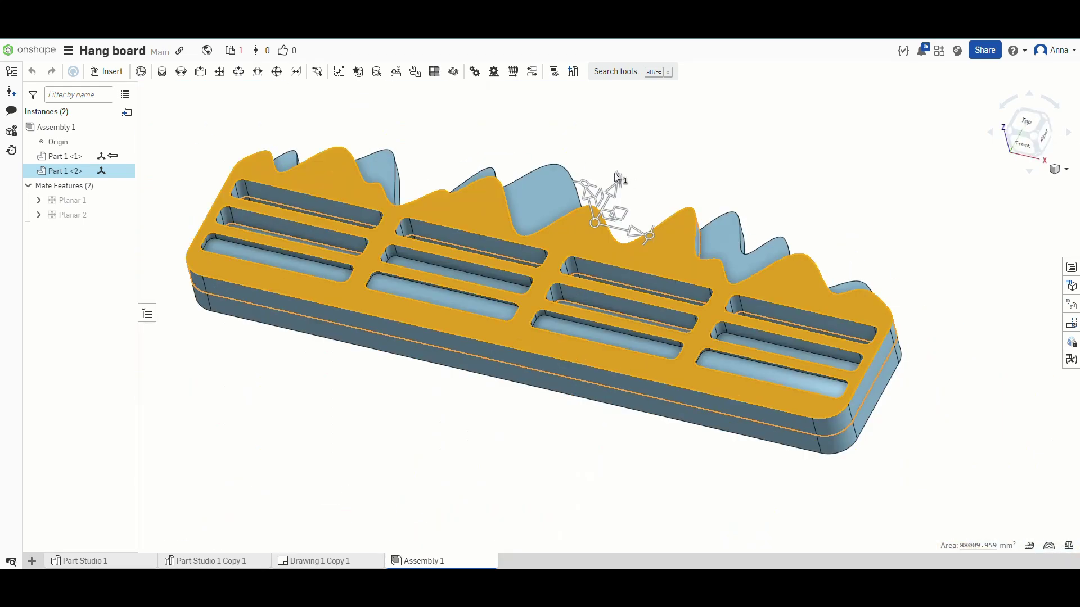
left_click(615, 176)
right_click_drag(505, 399, 417, 428)
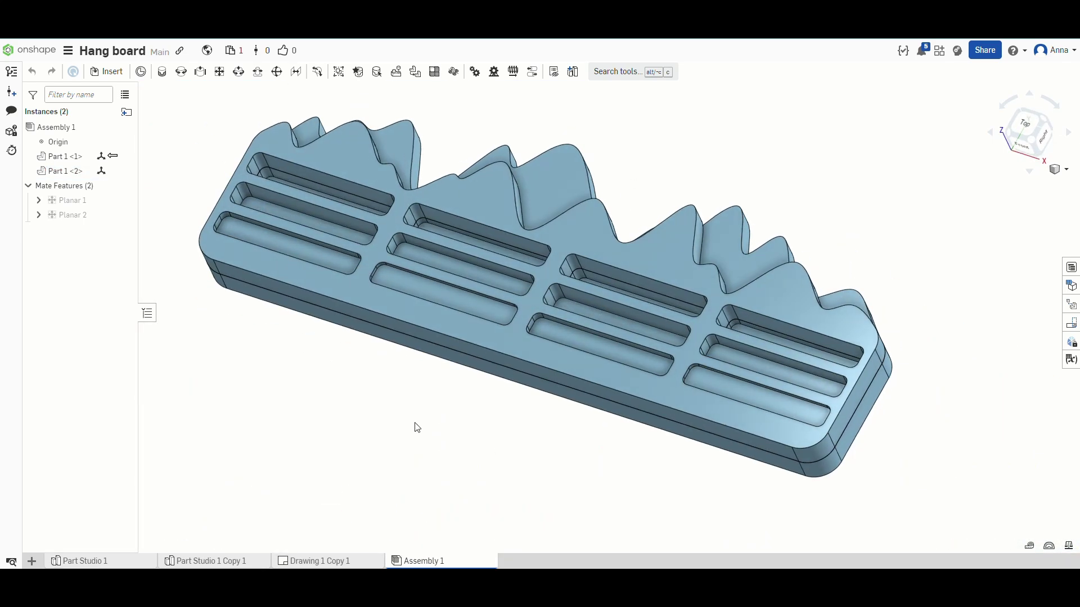
Examine Sketch 1 in Part Studio 1, the board outline with its mountain-shaped spline, from the Top view.
left_click(113, 562)
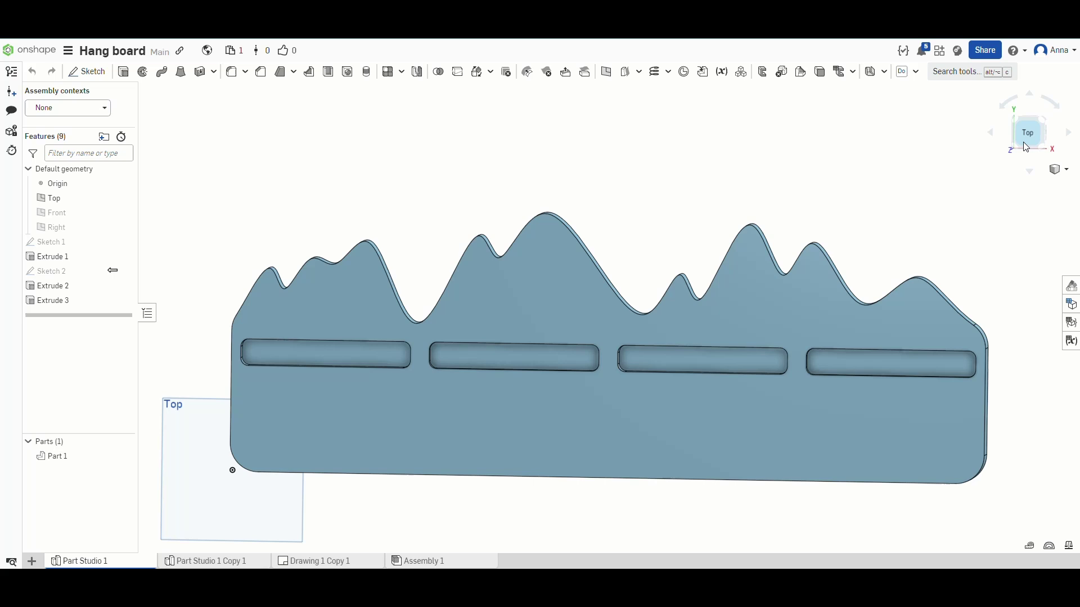
left_click(1026, 147)
double_click(50, 242)
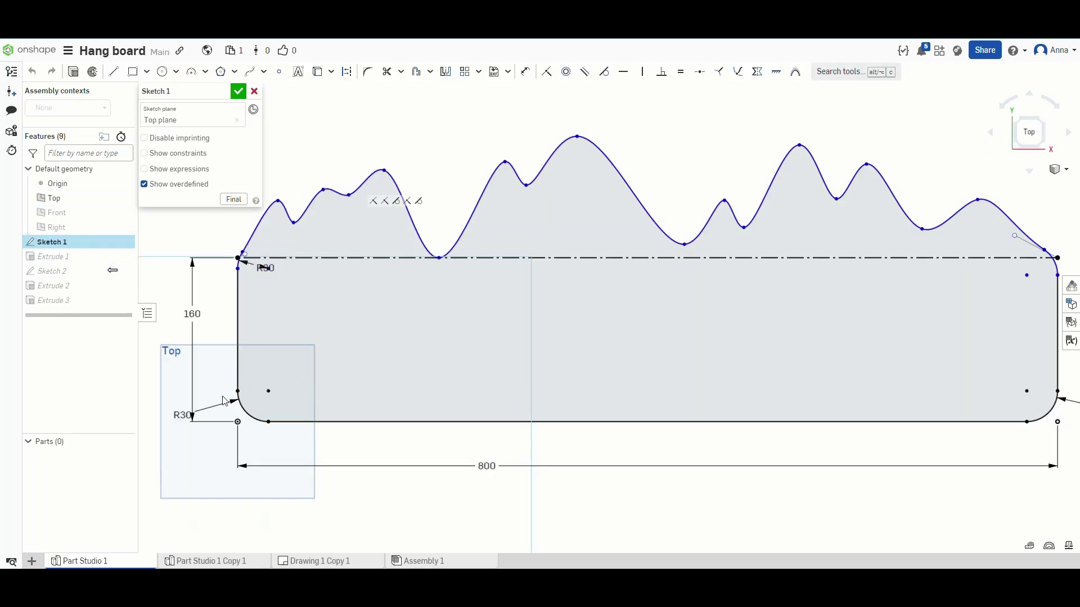
left_click(238, 91)
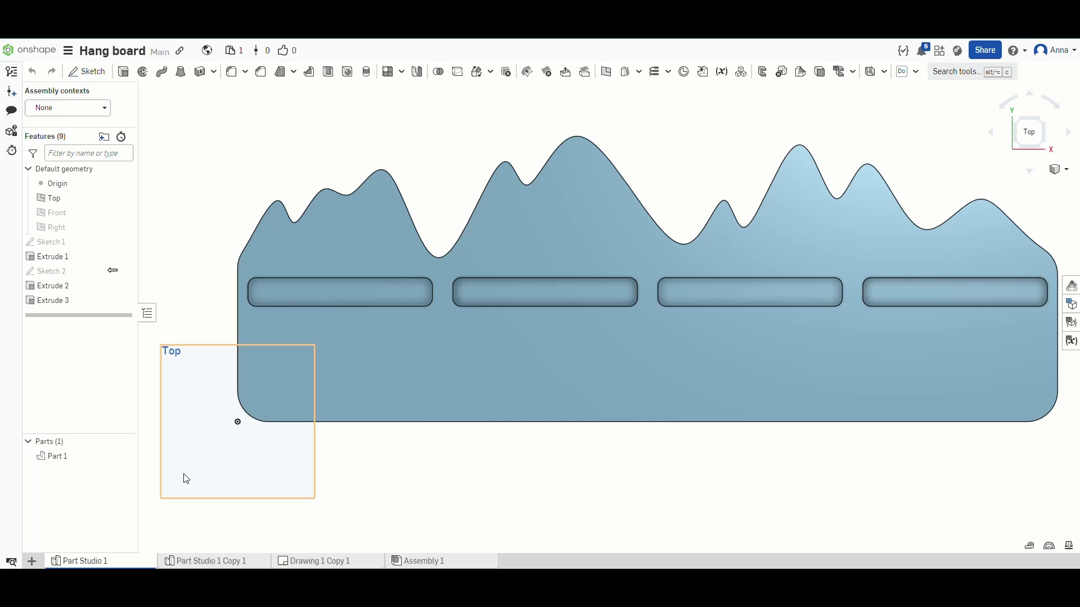
Examine Sketch 2 with the slot grid and Sketch 1 with the board outline in Part Studio 1 Copy 1.
left_click(228, 563)
scroll(219, 347, "down", 1)
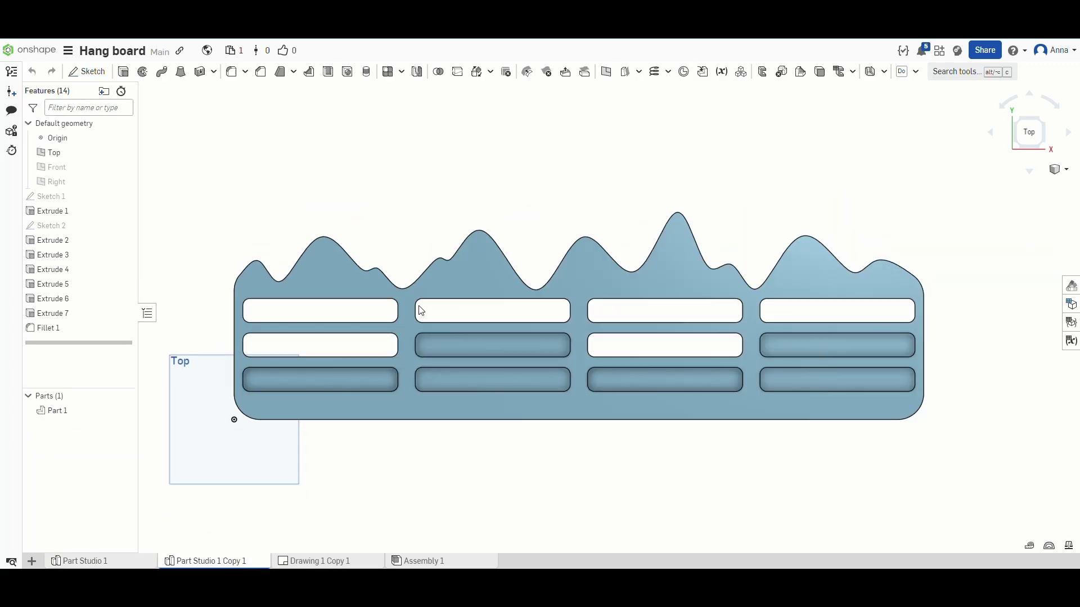
scroll(617, 241, "up", 1)
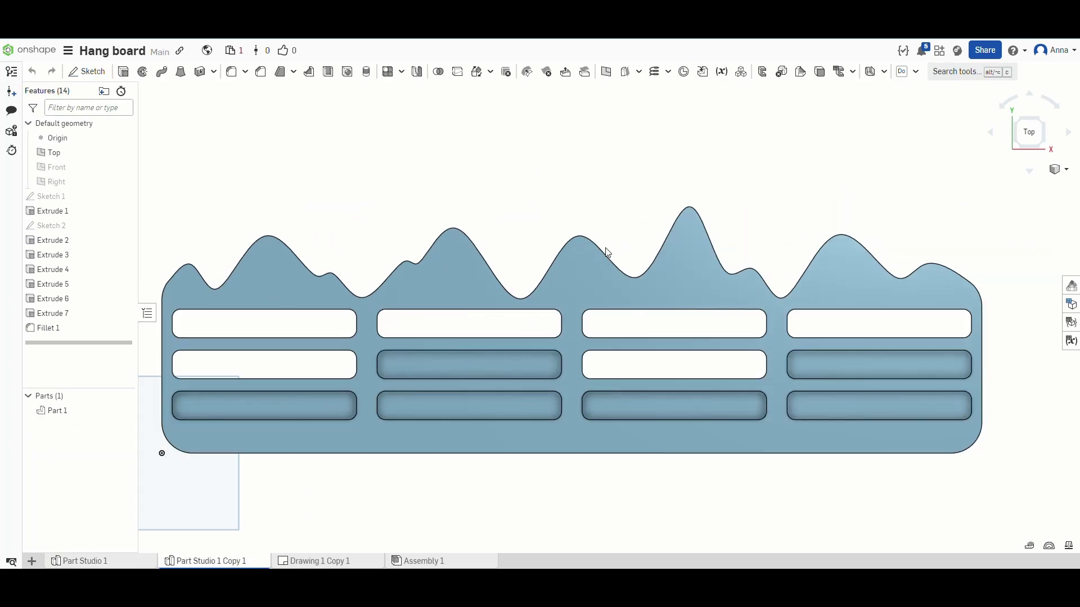
left_click(52, 226)
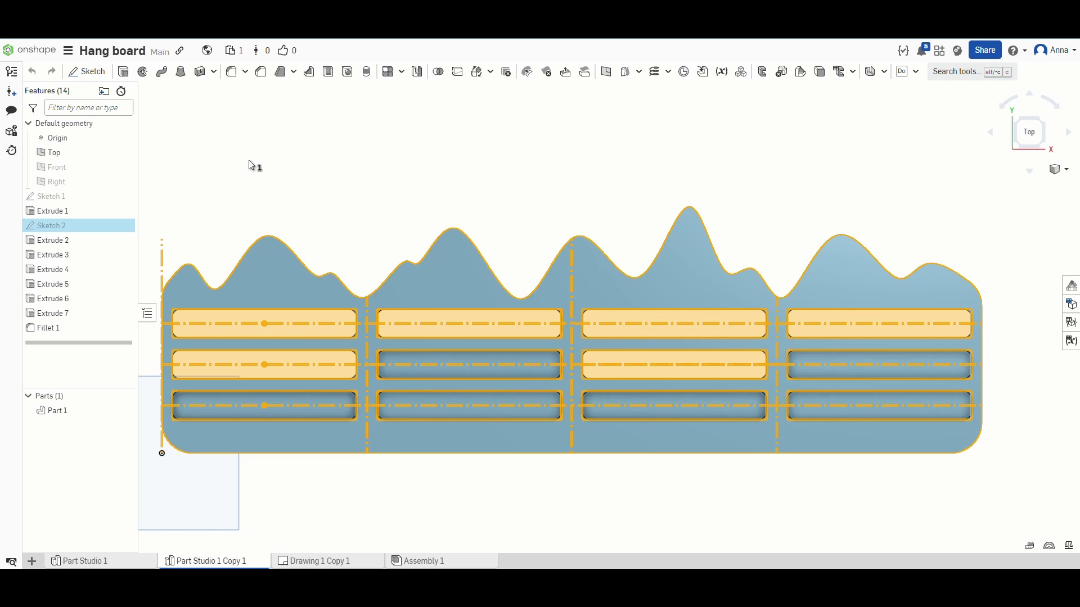
left_click(231, 167)
left_click(71, 197)
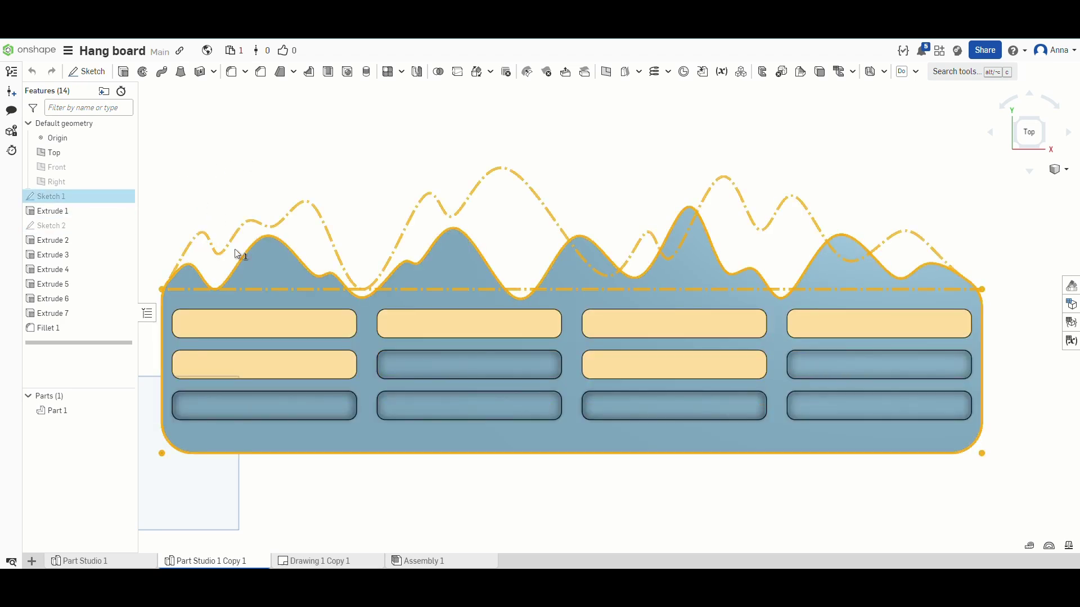
left_click(579, 150)
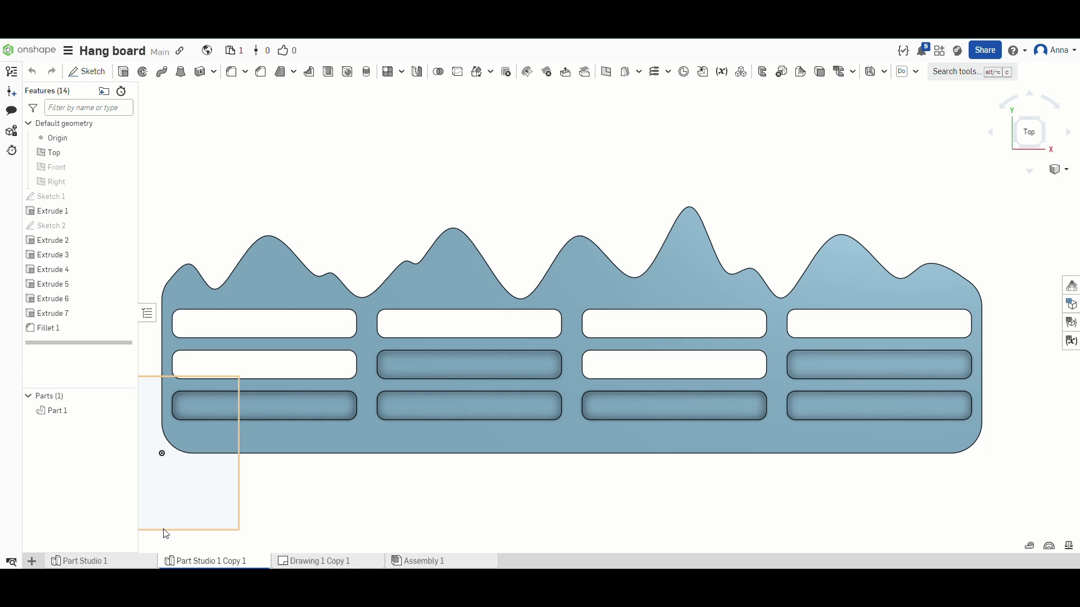
Examine the slot profiles of Sketch 2 on the board in Part Studio 1.
left_click(125, 561)
left_click(87, 272)
scroll(278, 292, "up", 2)
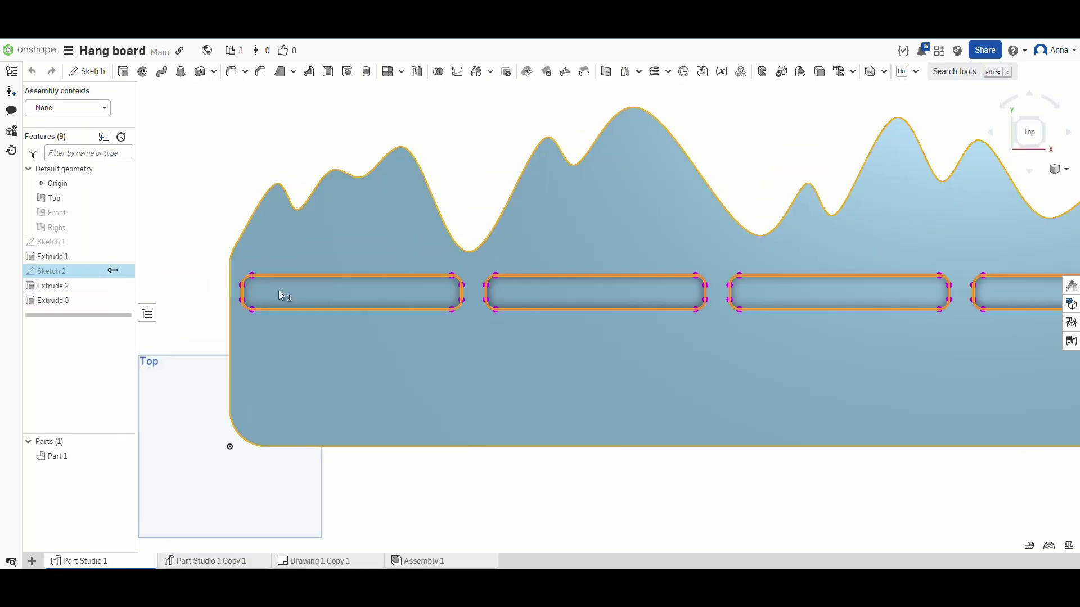
scroll(279, 290, "up", 2)
scroll(278, 290, "down", 4)
left_click(414, 509)
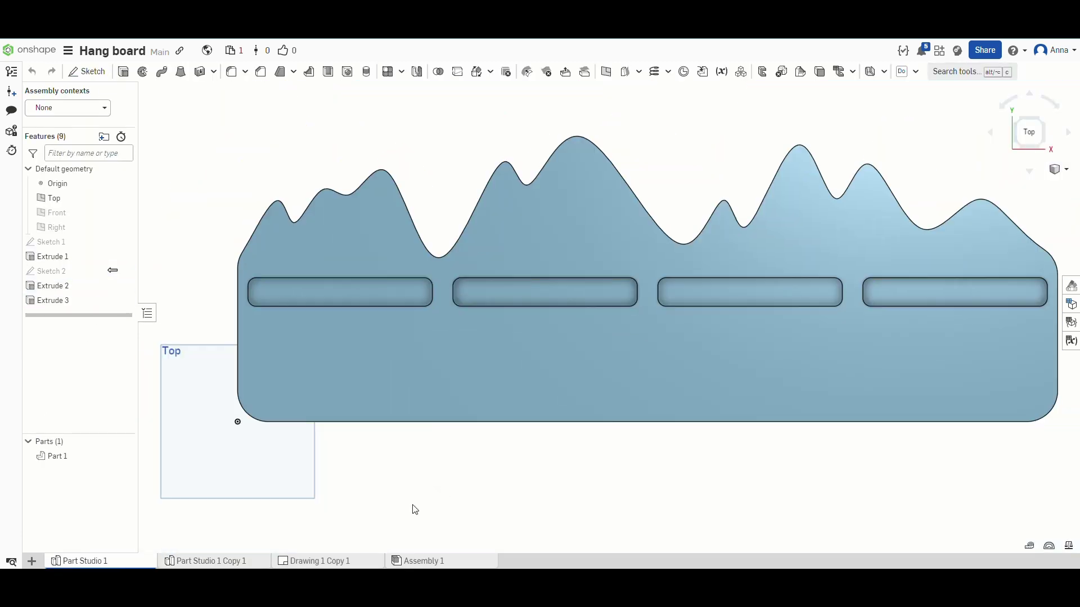
Examine Assembly 1 and the two board layouts placed on the sheet in Drawing 1 Copy 1.
left_click(417, 562)
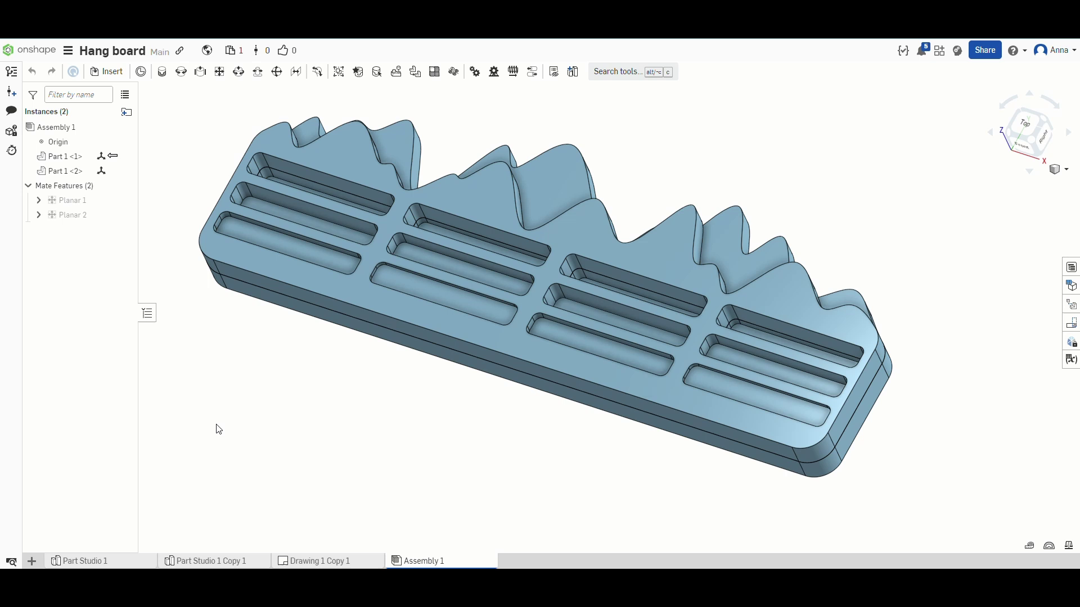
left_click(342, 562)
scroll(134, 400, "down", 2)
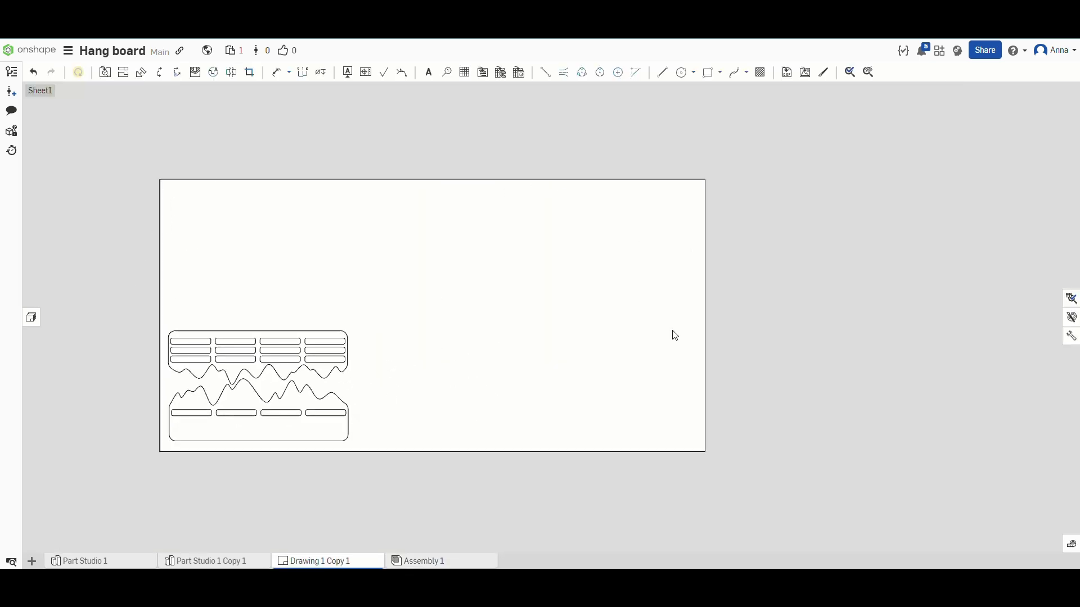
scroll(190, 460, "up", 2)
scroll(523, 331, "up", 1)
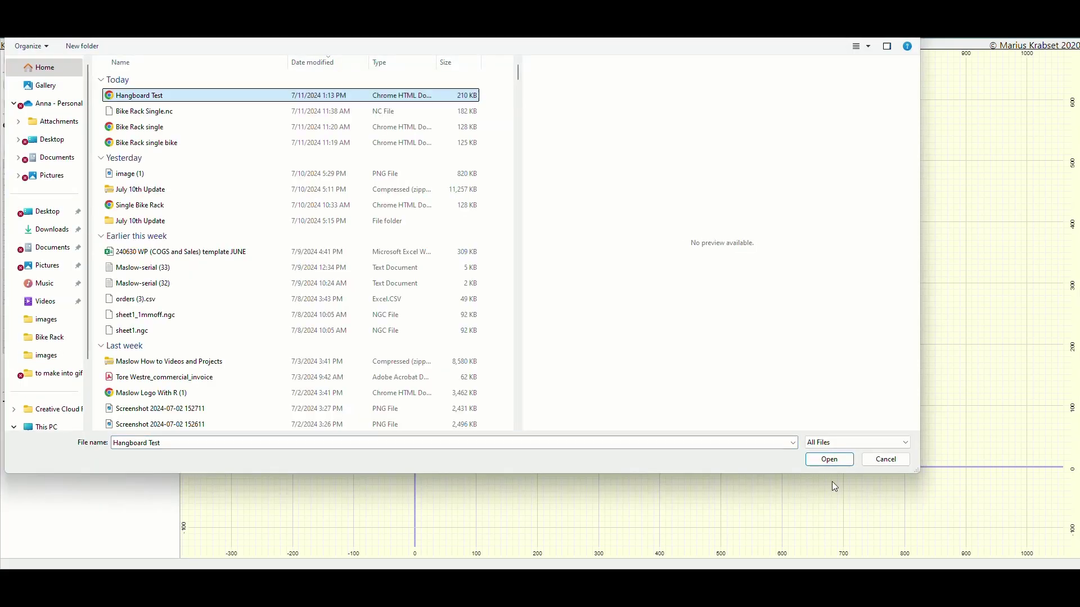
Switch to KrabzCAM and load the hang board drawing as an SVG file.
key("Return")
scroll(272, 525, "down", 2)
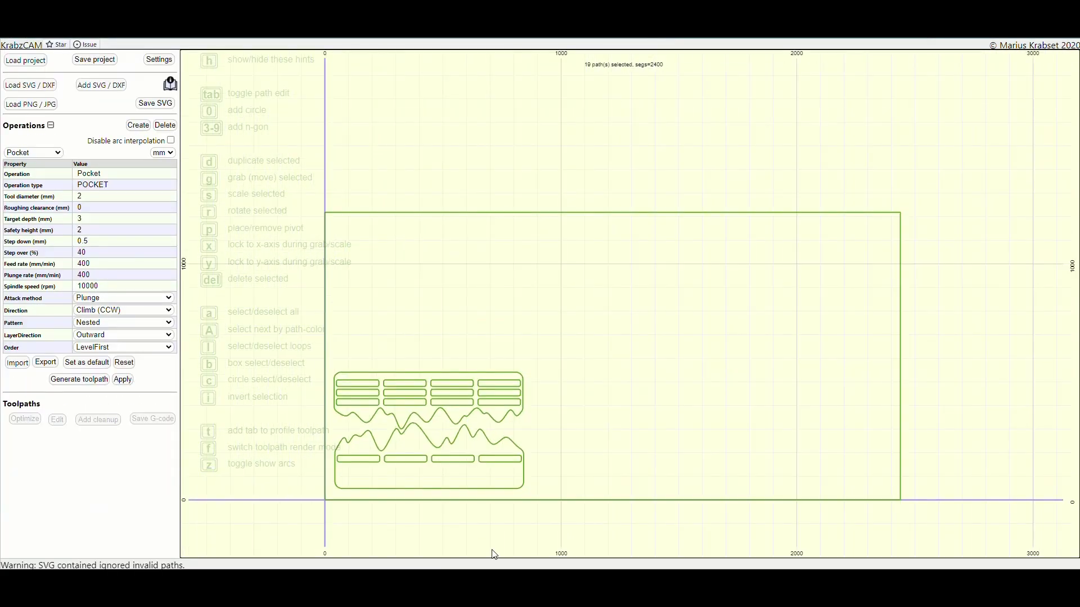
scroll(398, 512, "up", 4)
Deselect the rectangular sheet border and all slots, keeping only the two mountain-shaped board outlines selected.
left_click(403, 467)
key("b")
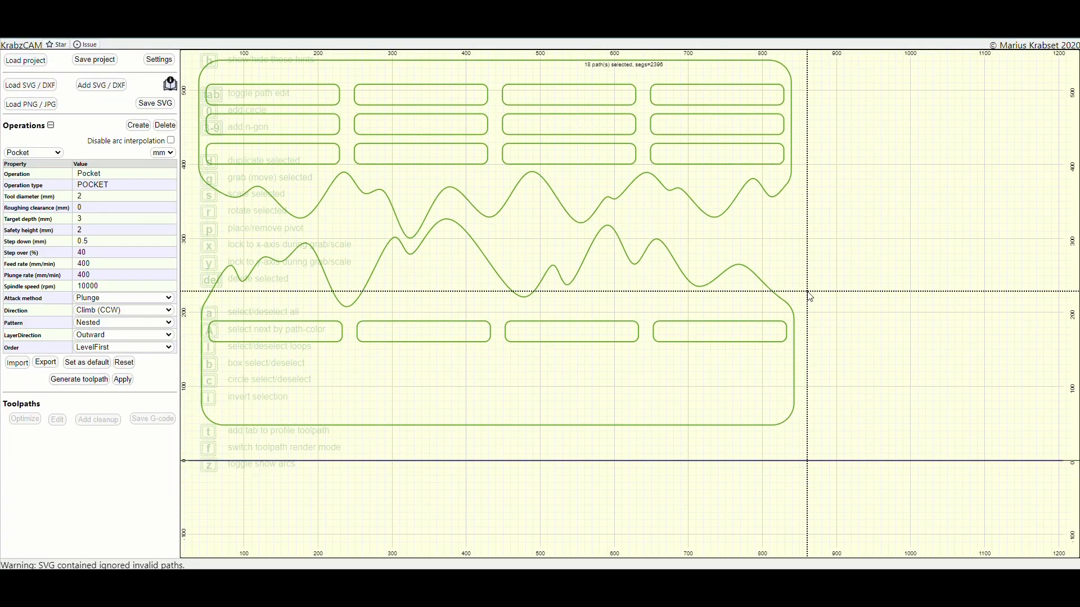
left_click_drag(775, 359, 326, 325)
left_click_drag(726, 154, 307, 78)
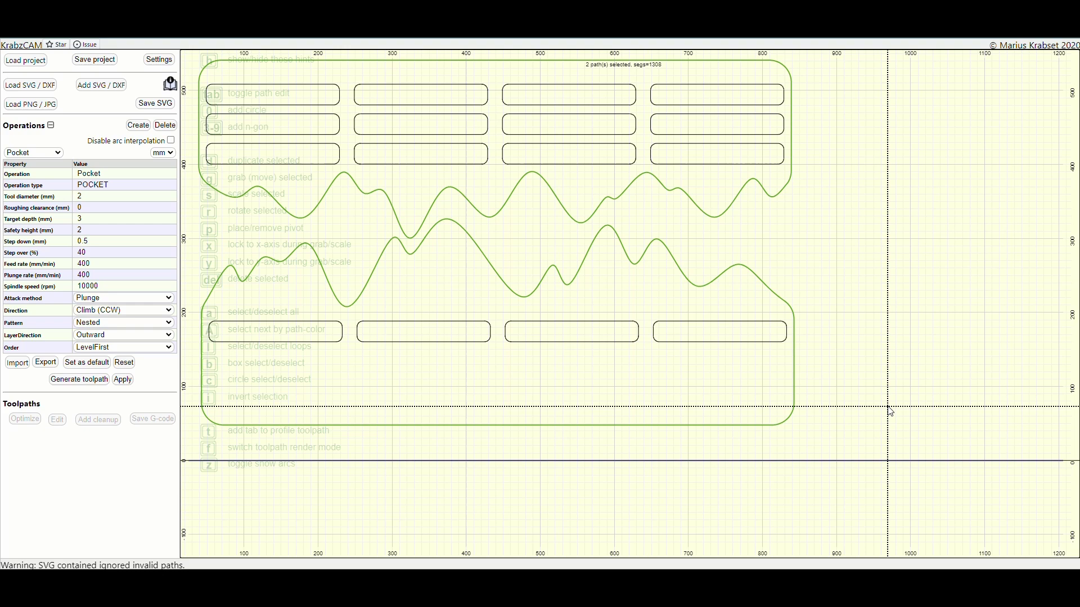
Generate a Profile outside toolpath around the two board outlines and add four tabs to each outline.
scroll(889, 397, "down", 2)
left_click(34, 153)
left_click(34, 185)
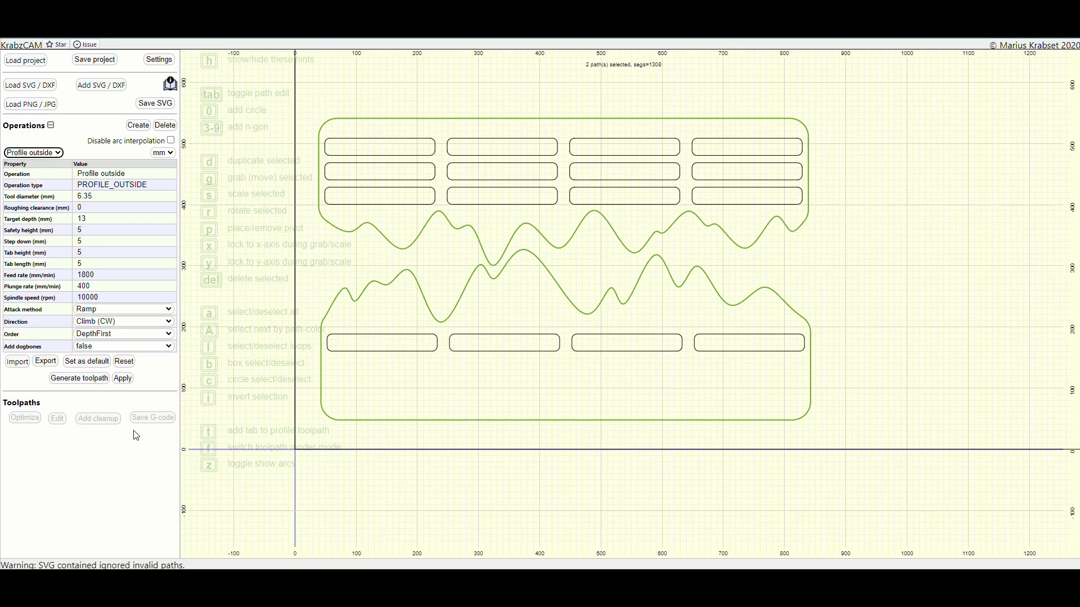
left_click(84, 380)
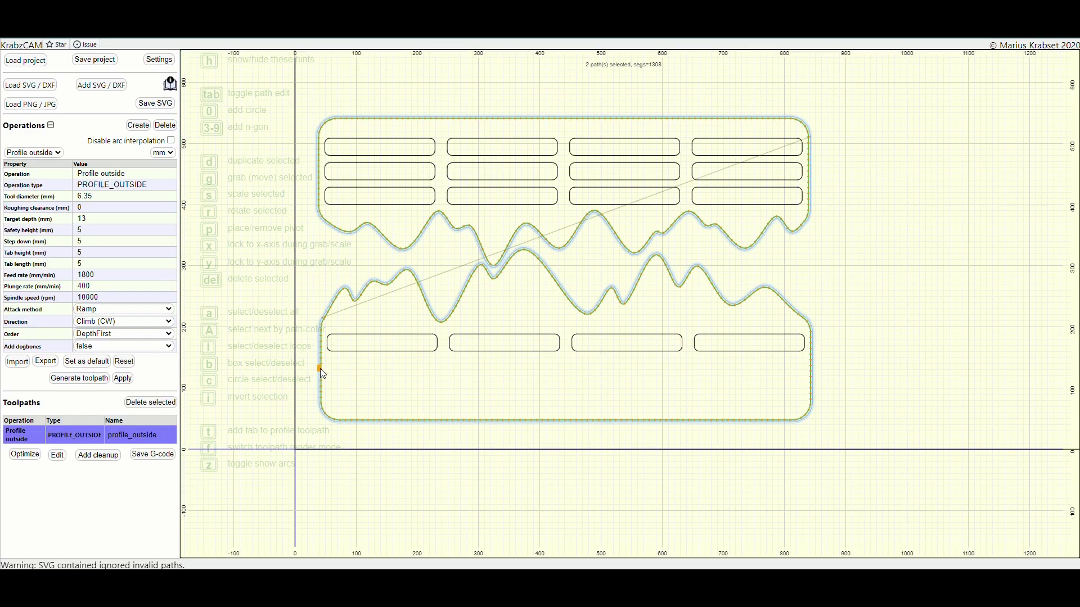
key("t")
key("t")
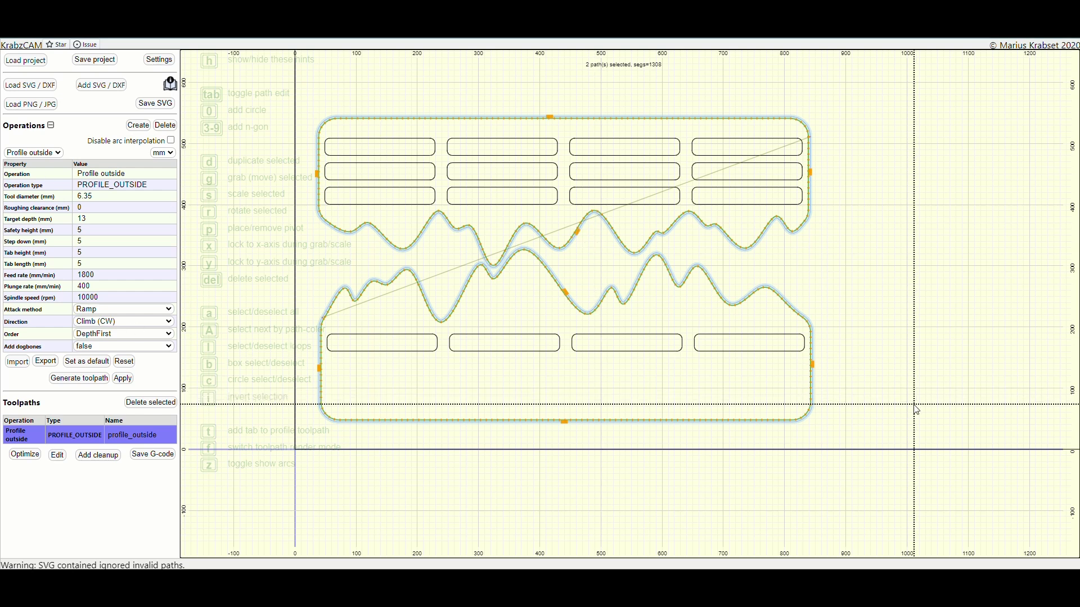
Invert the selection and deselect the upper board's three slot rows, keeping only the lower board's four slots selected.
key("i")
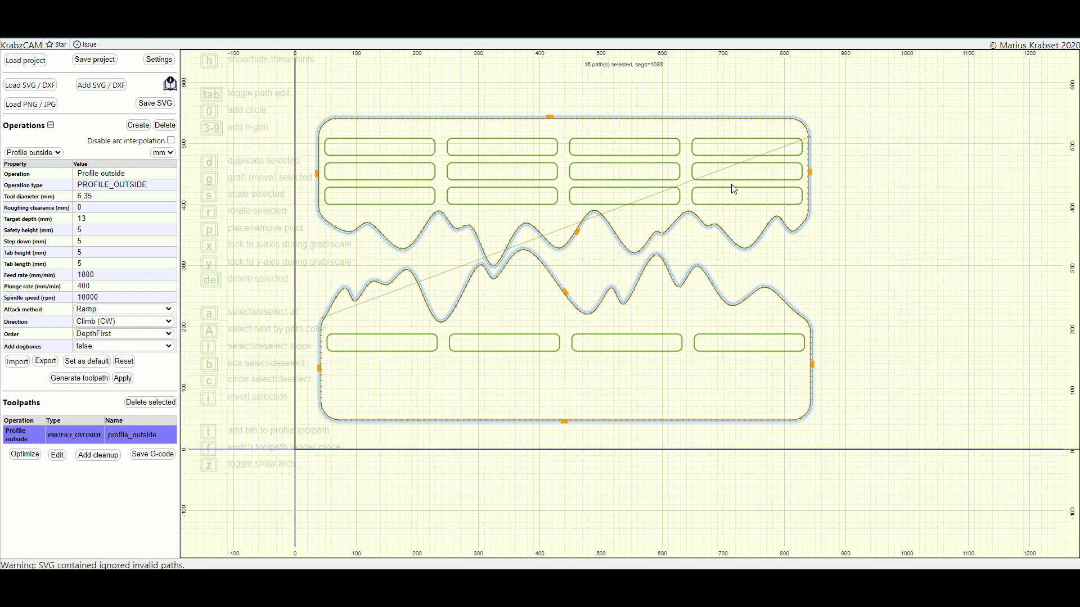
key("b")
left_click_drag(730, 195, 399, 132)
Choose the Pocket operation with tool diameter 6.35 mm, target depth 5 mm and safety height 10 mm.
left_click(34, 153)
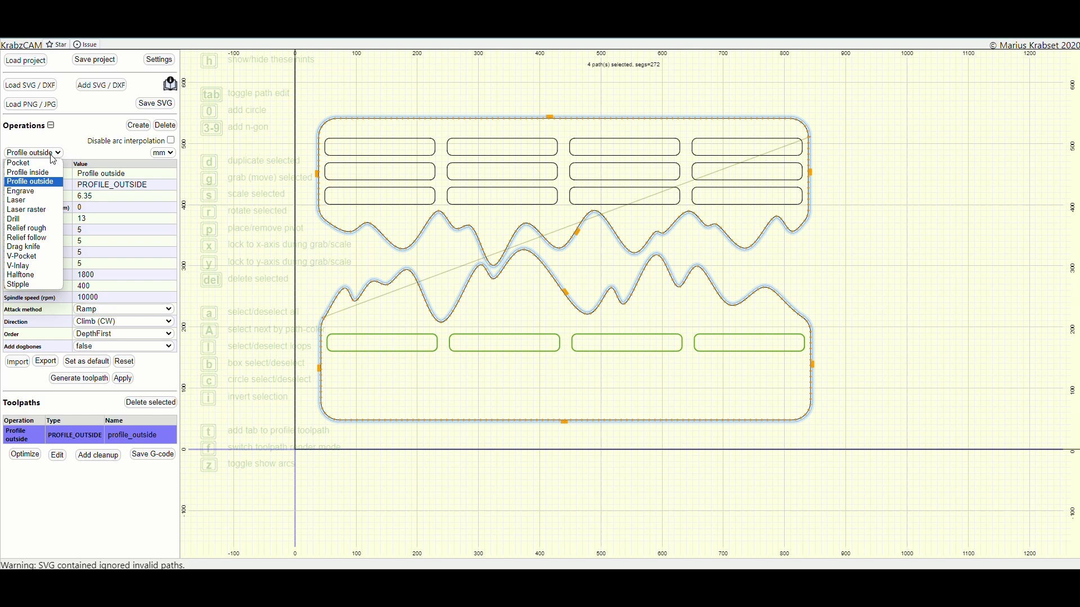
left_click(29, 164)
left_click(107, 197)
double_click(106, 197)
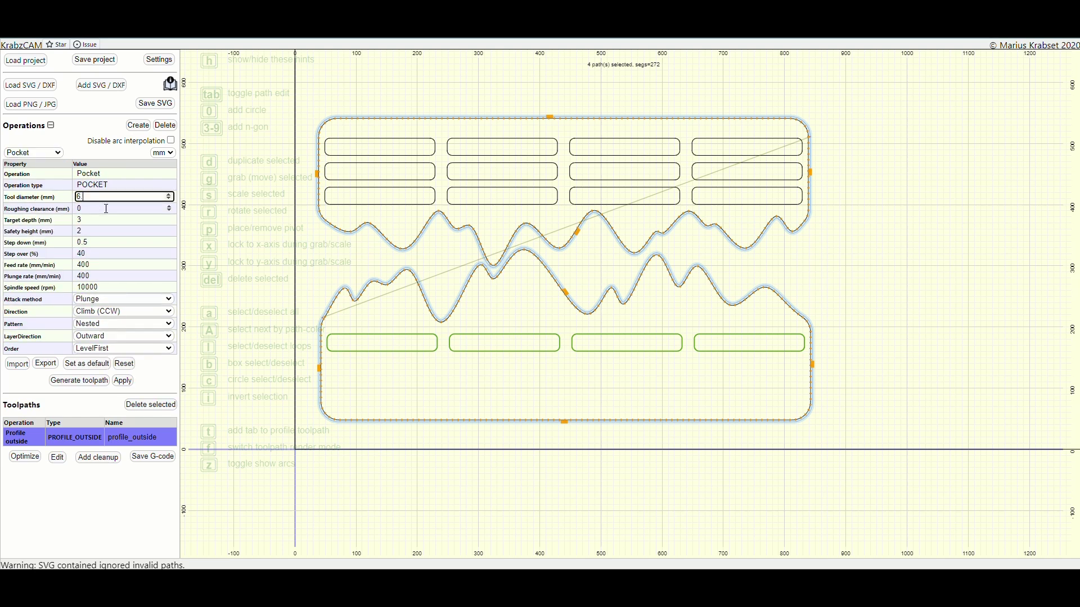
left_click(66, 218)
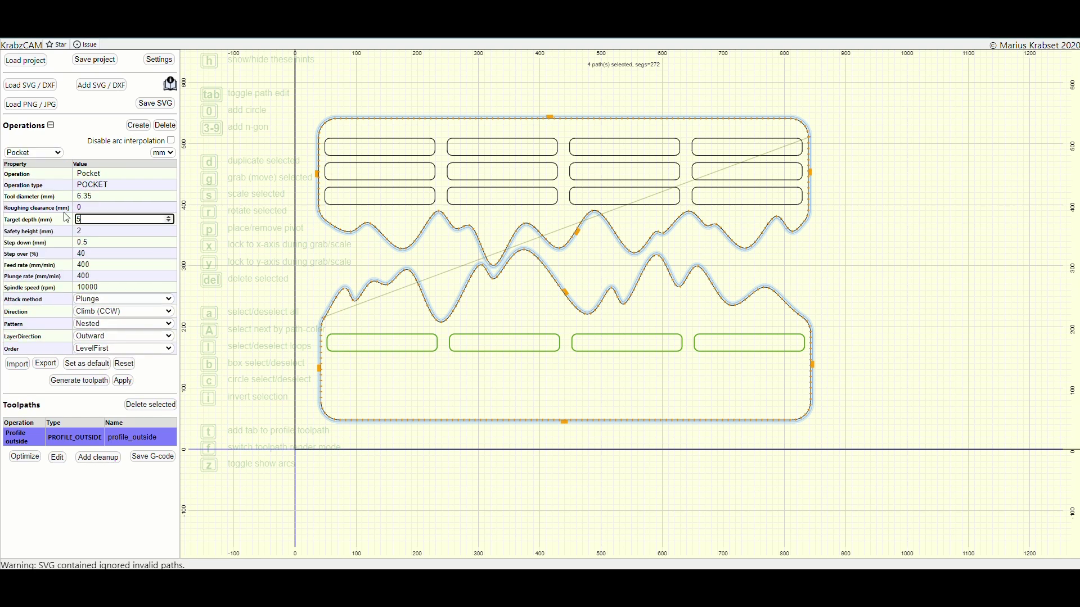
left_click(103, 229)
key("Tab")
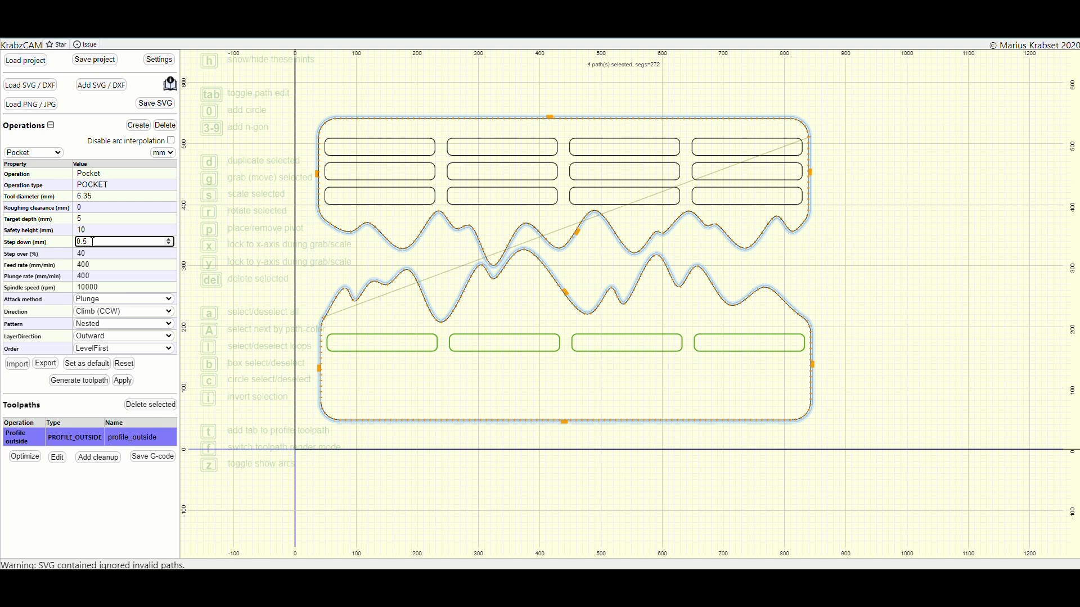
Set step down 3 mm, step over 75%, feed rate 1800 mm/min, Ramp attack and Climb (CCW) direction, and generate the pocket toolpath.
key("Tab")
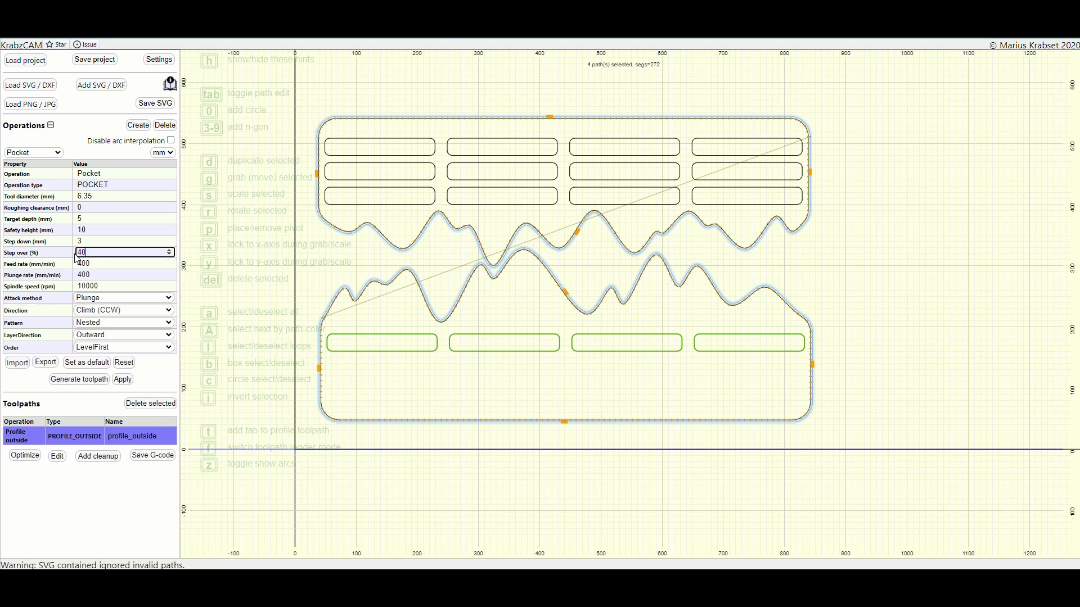
key("BackSpace")
left_click(125, 262)
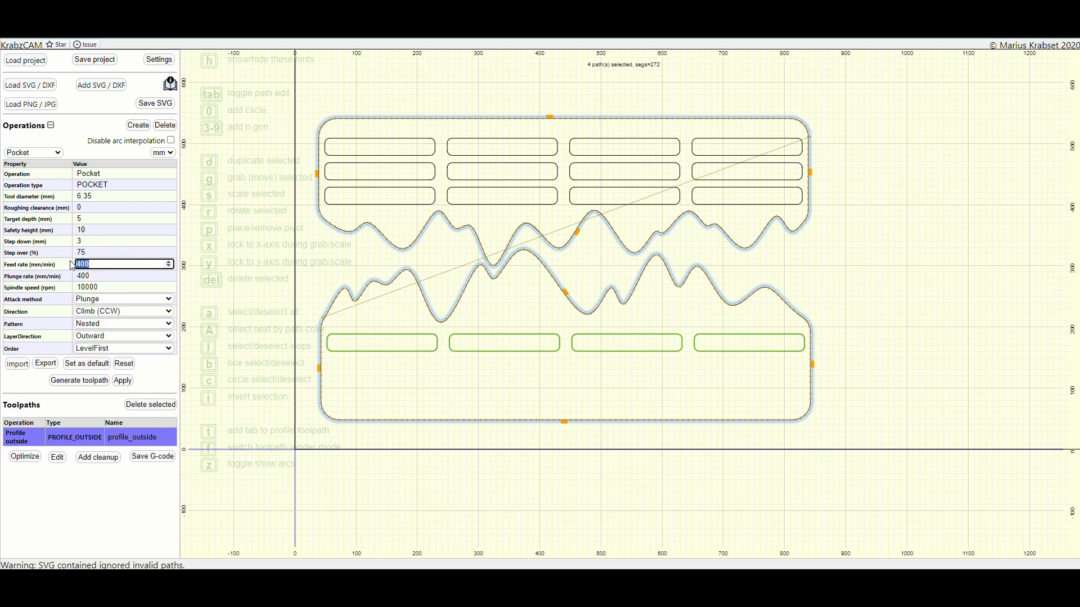
left_click(115, 300)
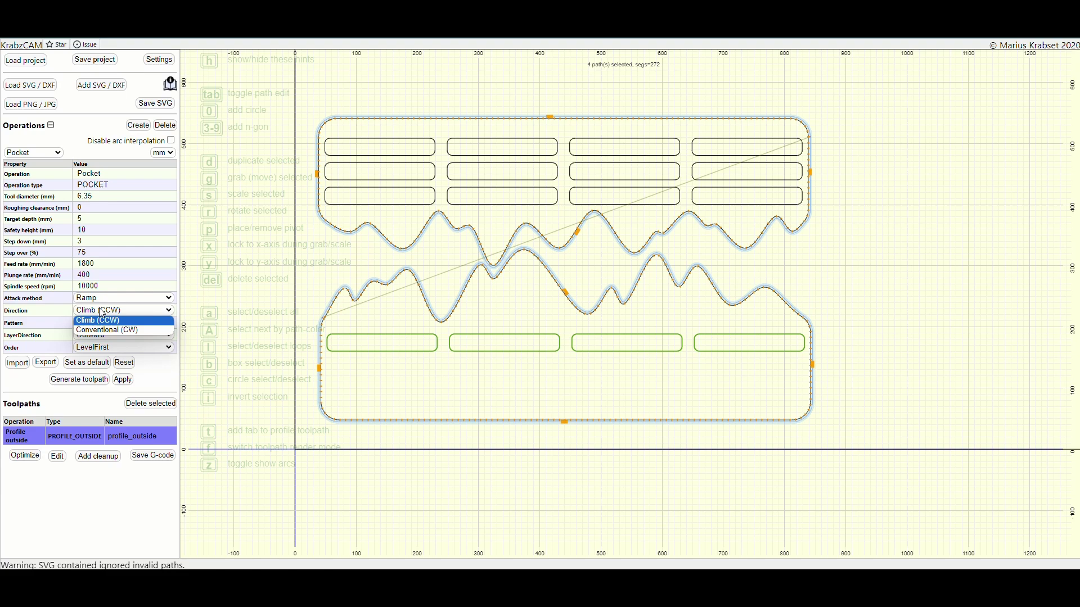
left_click(100, 324)
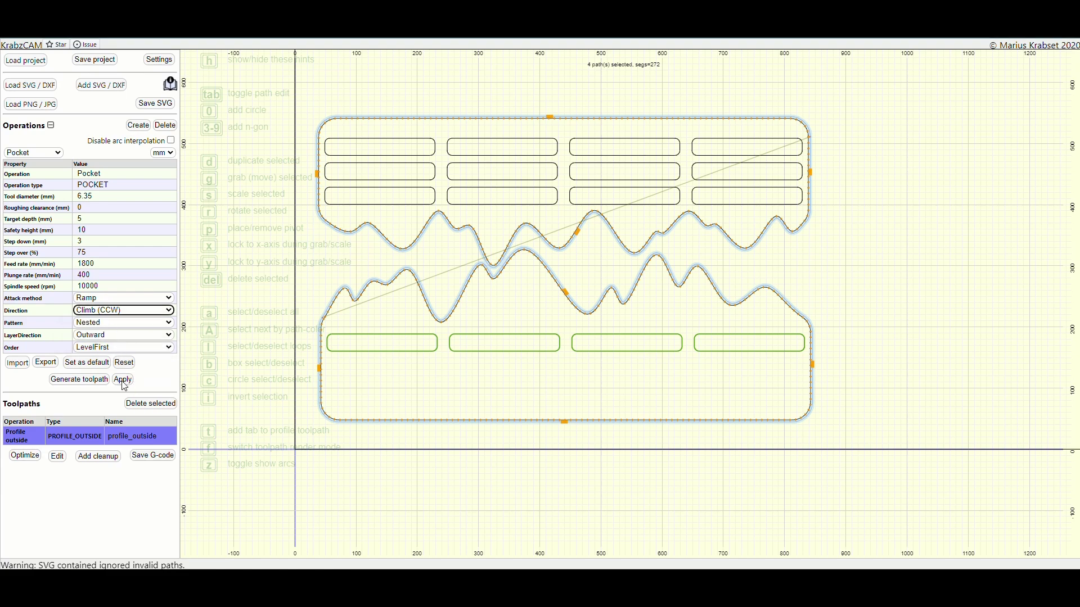
left_click(79, 379)
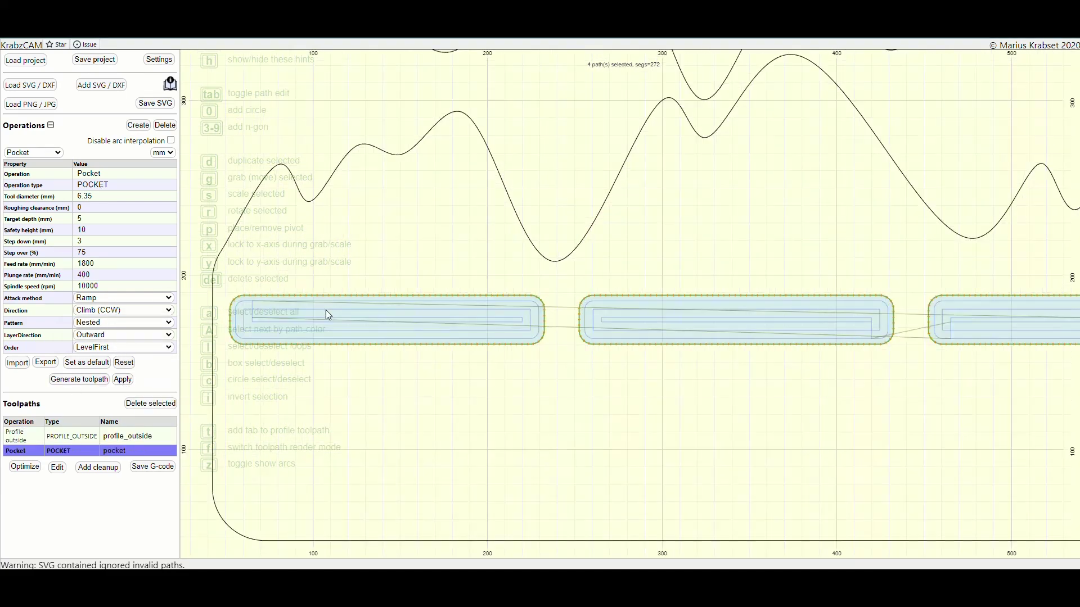
Select the eight slots in the lower two rows of the upper board for the Pocket operation.
scroll(361, 484, "down", 1)
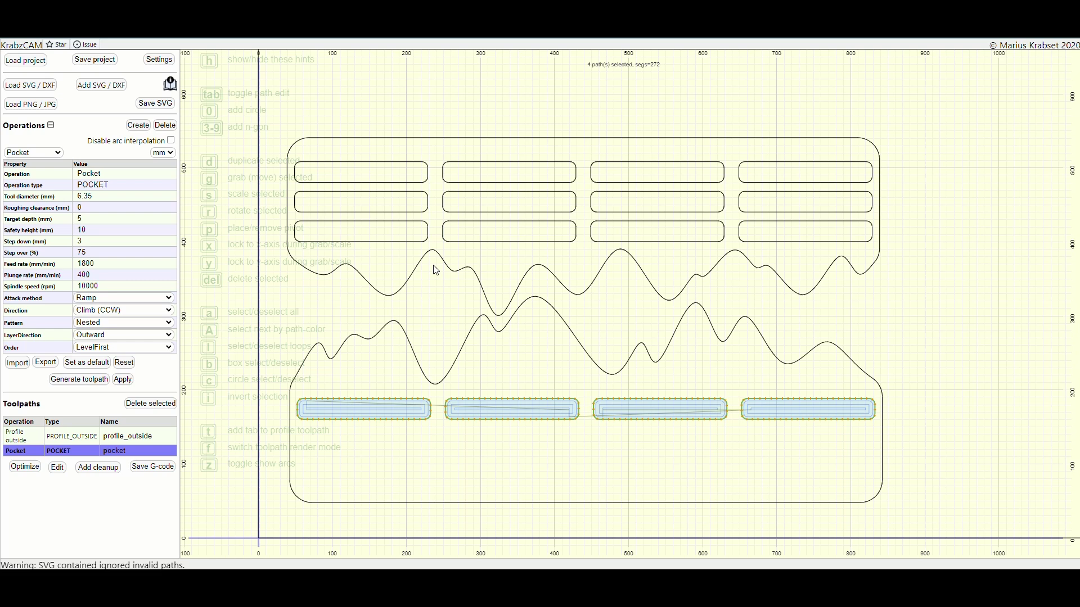
left_click(364, 229)
left_click(58, 153)
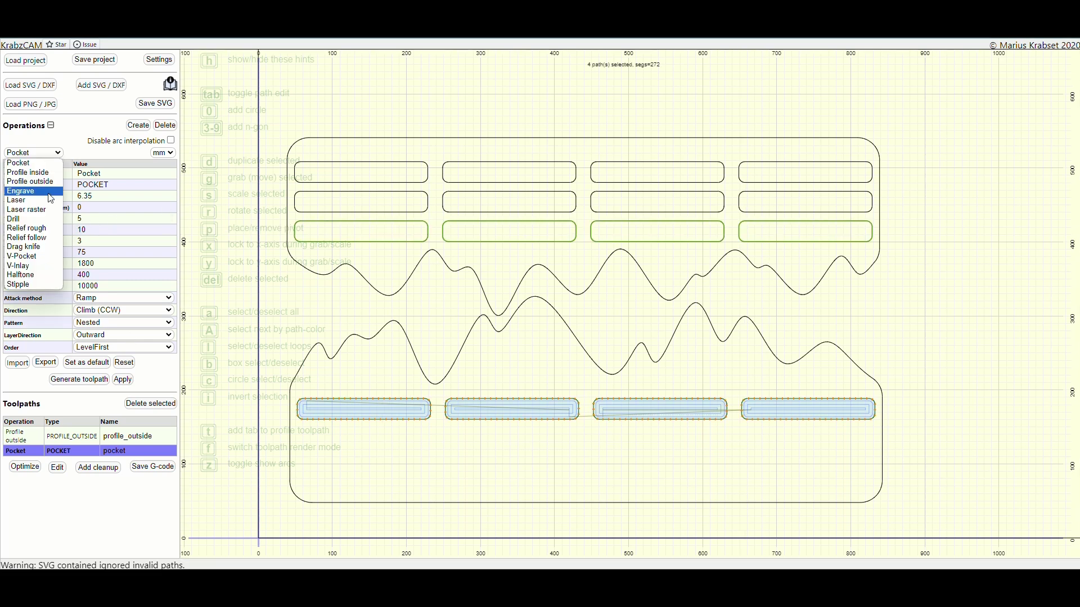
left_click(737, 215)
left_click_drag(759, 205, 373, 183)
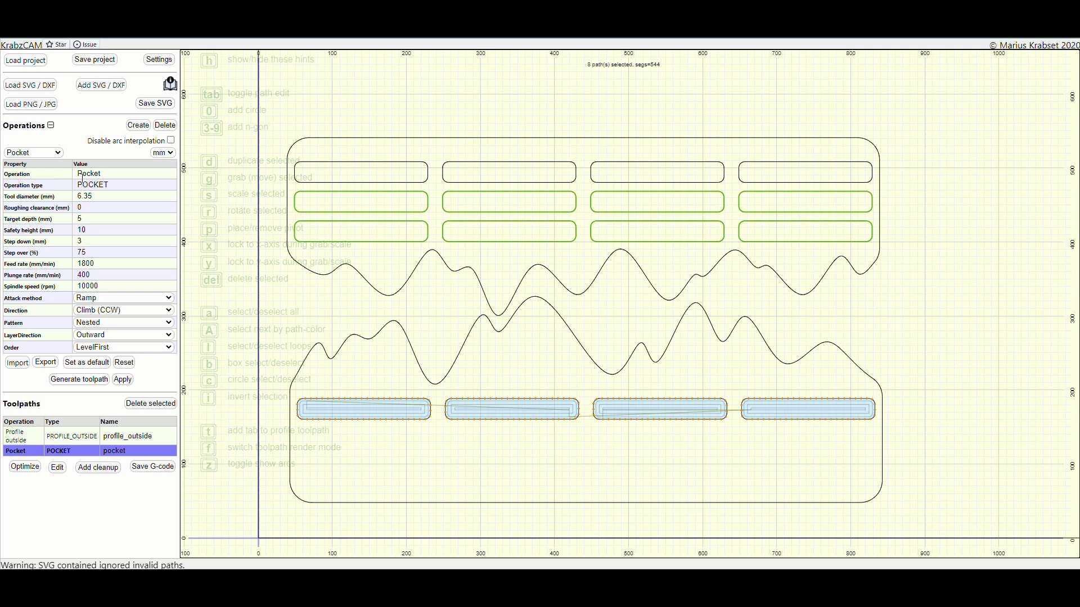
Generate a Profile inside toolpath with 13 mm target depth for the eight selected slots of the upper board.
left_click(52, 155)
left_click(33, 173)
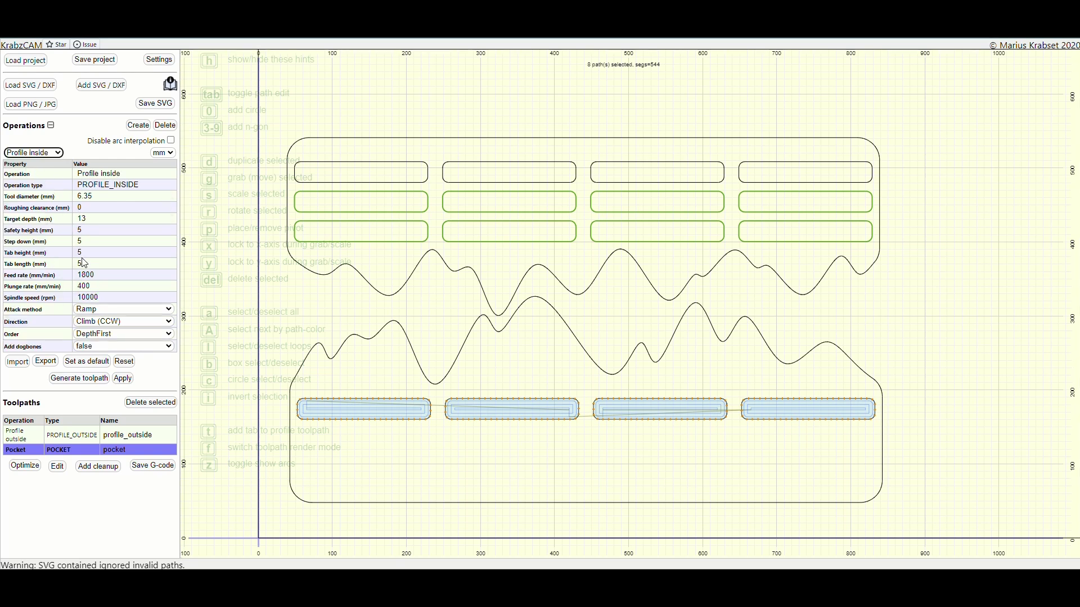
left_click(86, 380)
Add one holding tab to each of the eight slots in the new inside profile toolpath.
left_click(361, 224)
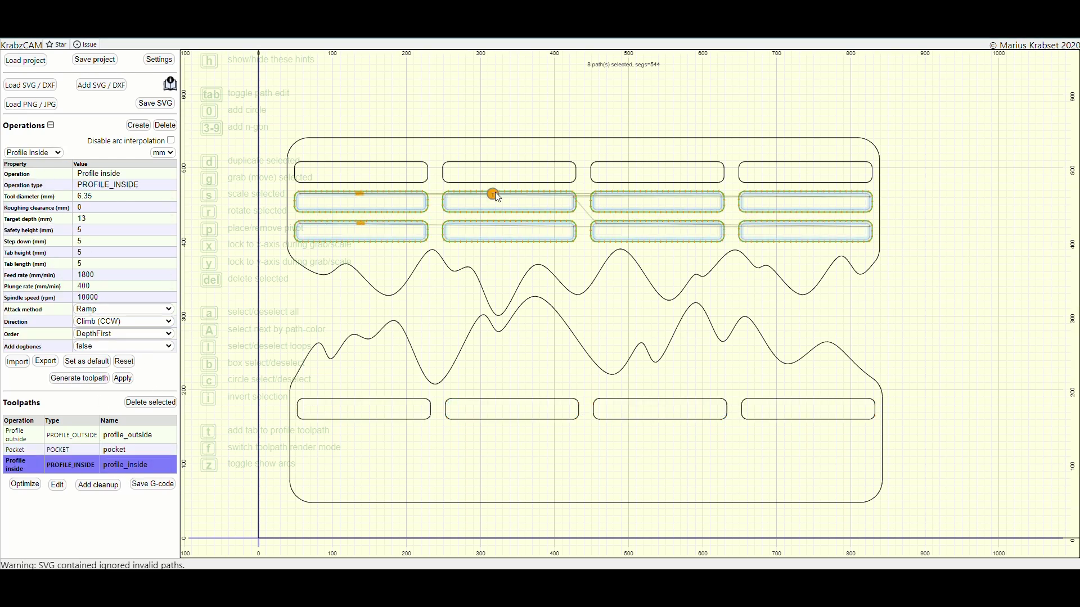
left_click(510, 240)
left_click(510, 210)
left_click(659, 240)
left_click(659, 210)
left_click(809, 240)
left_click(811, 211)
Box-deselect the eight profiled slots and box-select the four slots in the upper board's top row.
key("b")
left_click_drag(763, 236, 394, 191)
key("b")
left_click_drag(763, 174, 397, 159)
Choose the Pocket operation, set target depth to 6 mm, and generate the toolpath for the four selected slots.
left_click(53, 155)
left_click(55, 164)
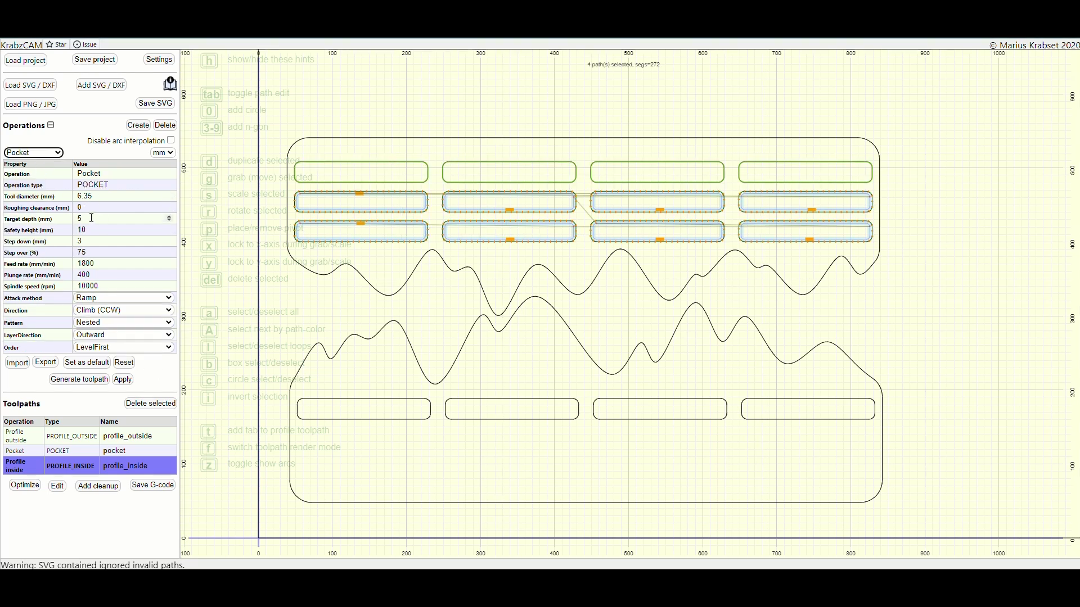
double_click(92, 218)
type("6")
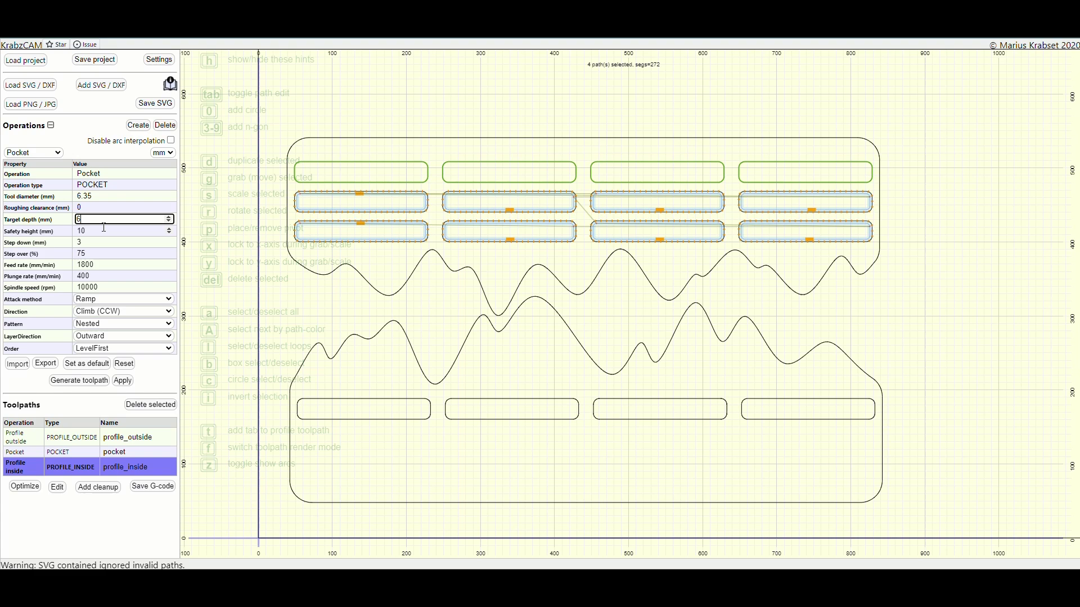
key("Return")
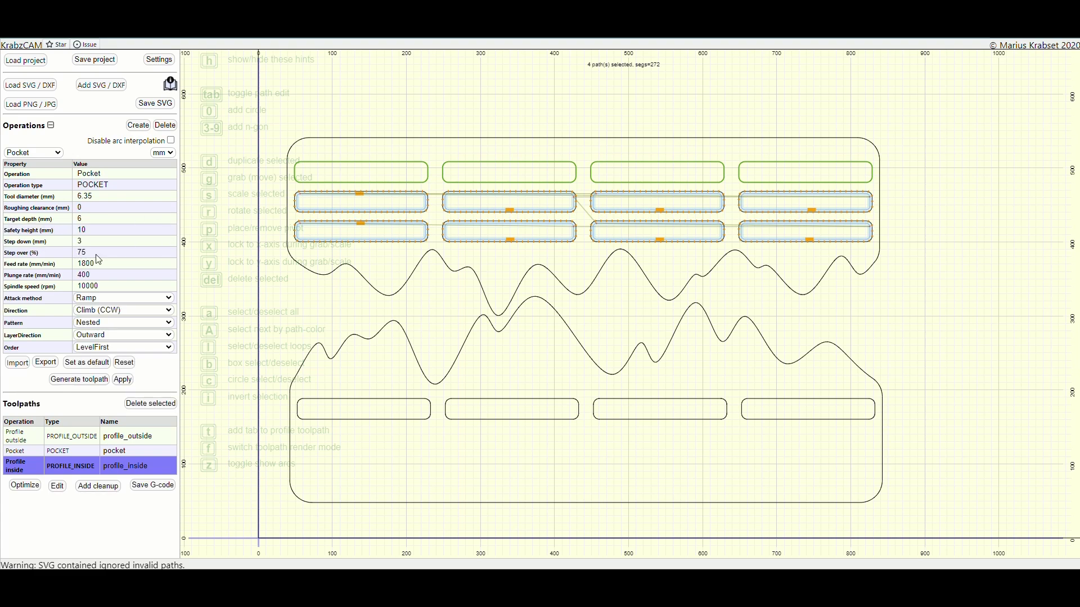
left_click(93, 385)
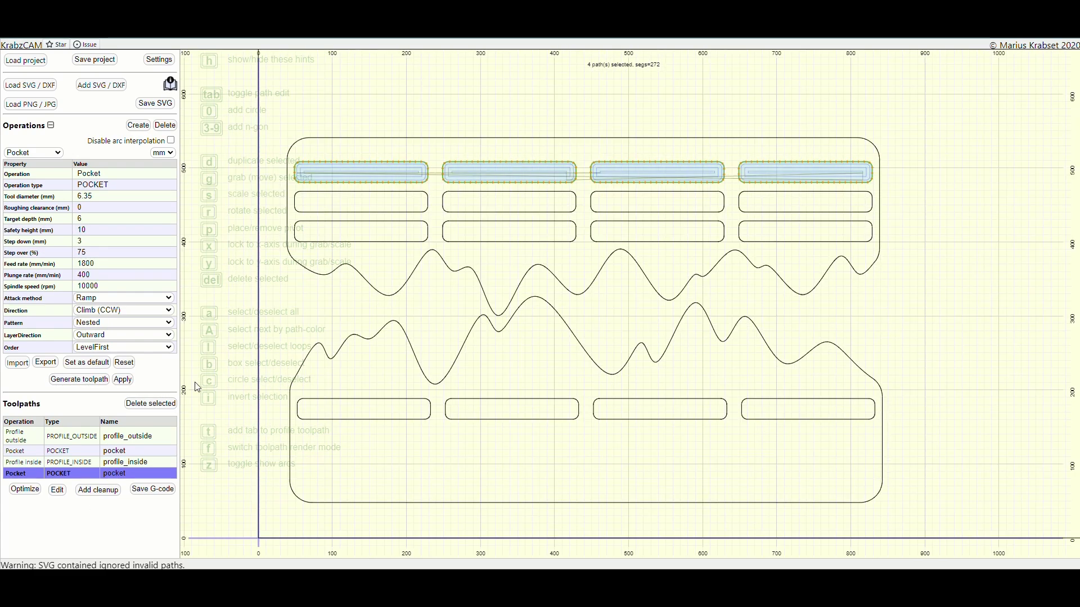
Rename the outside profile toolpath to "outside" and the first pocket toolpath to "top row".
left_click(171, 438)
left_click_drag(134, 436, 101, 434)
key("BackSpace")
left_click(127, 450)
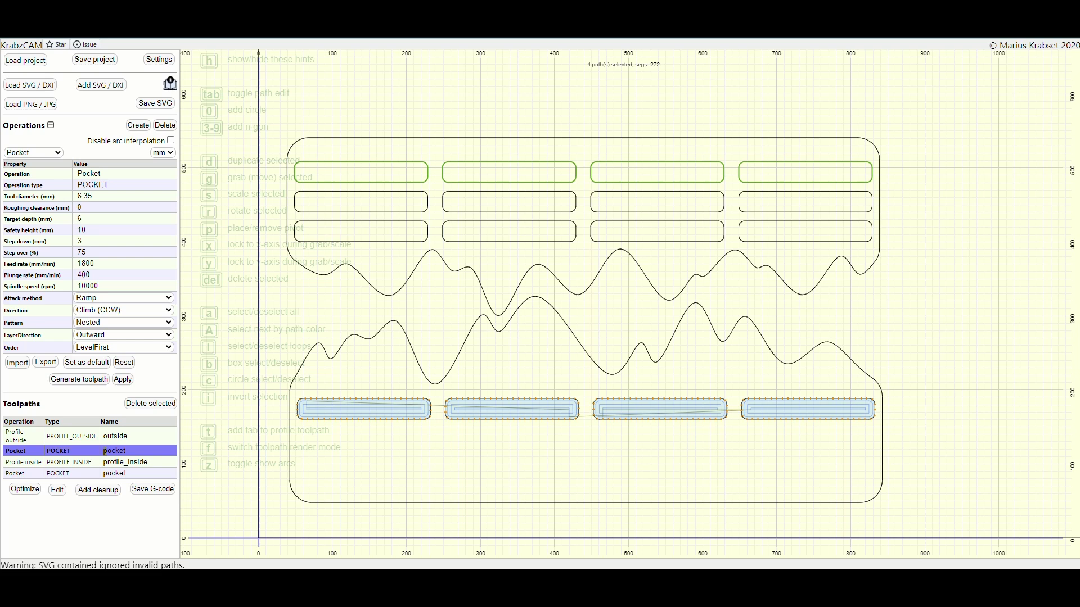
left_click(137, 451)
key("BackSpace")
type("top row")
Rename the inside profile toolpath to "top and middle row" and the last pocket toolpath to "bottom row".
left_click(150, 463)
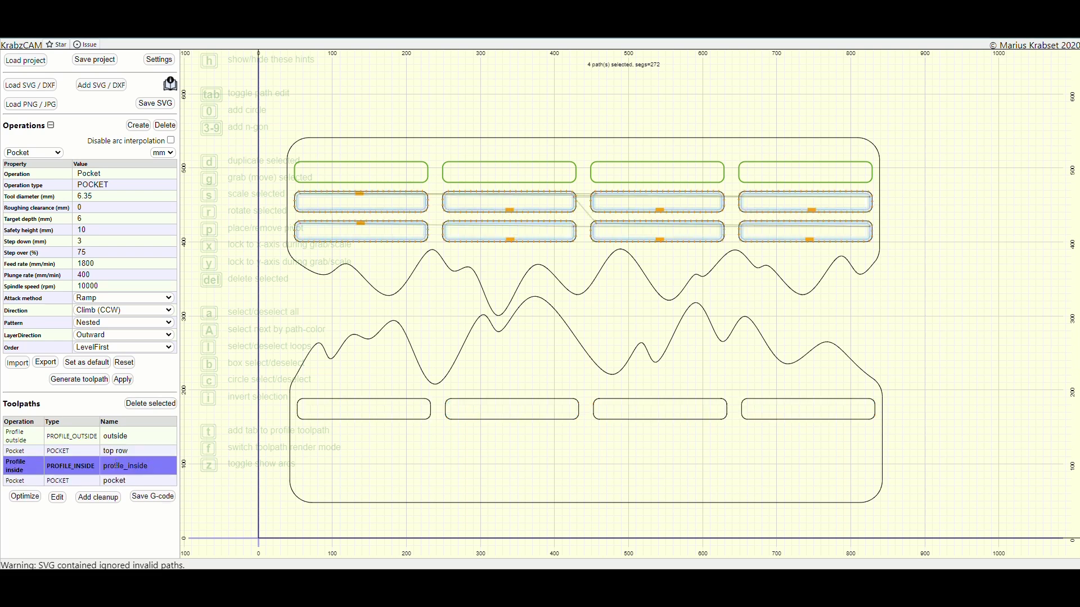
left_click(151, 466)
left_click_drag(151, 466, 96, 467)
type("top and middle row")
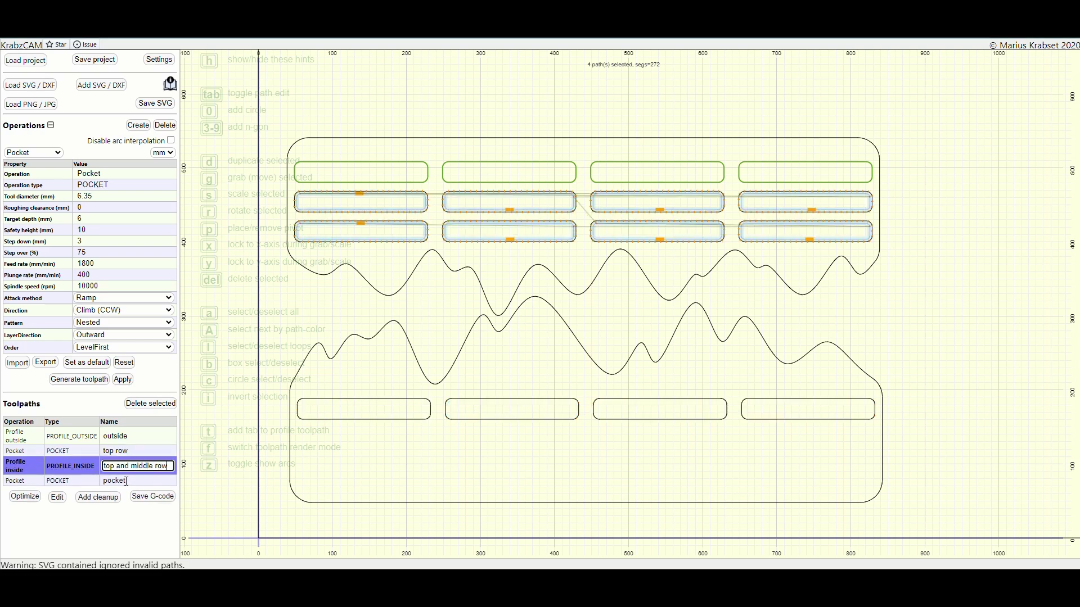
double_click(126, 482)
type("bottom row")
key("Return")
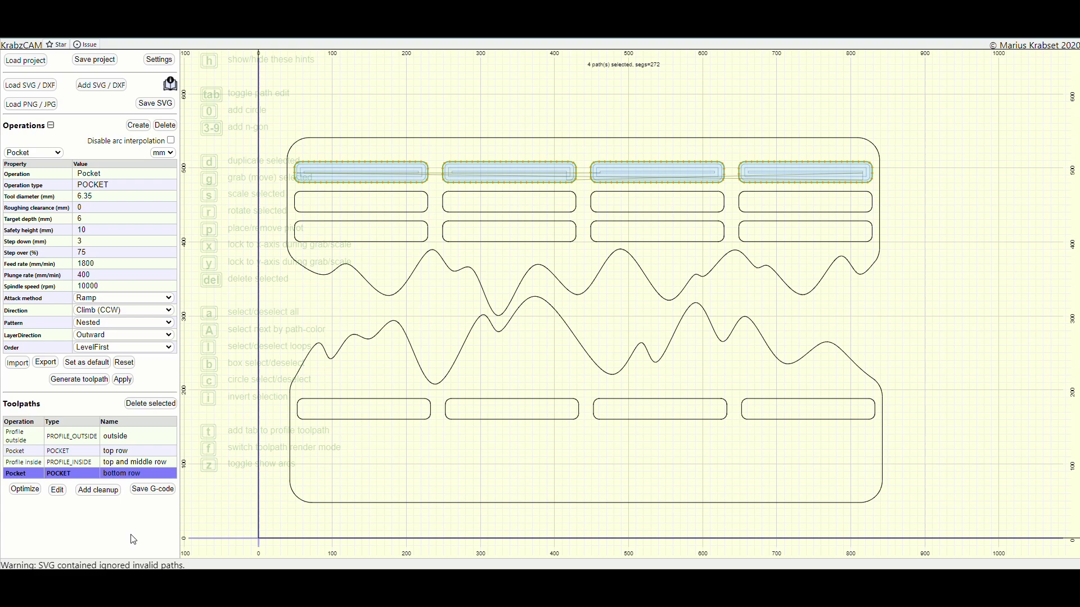
Optimize the toolpaths and save all four as G-code under the file name "Hangboard With Pockets".
left_click(29, 491)
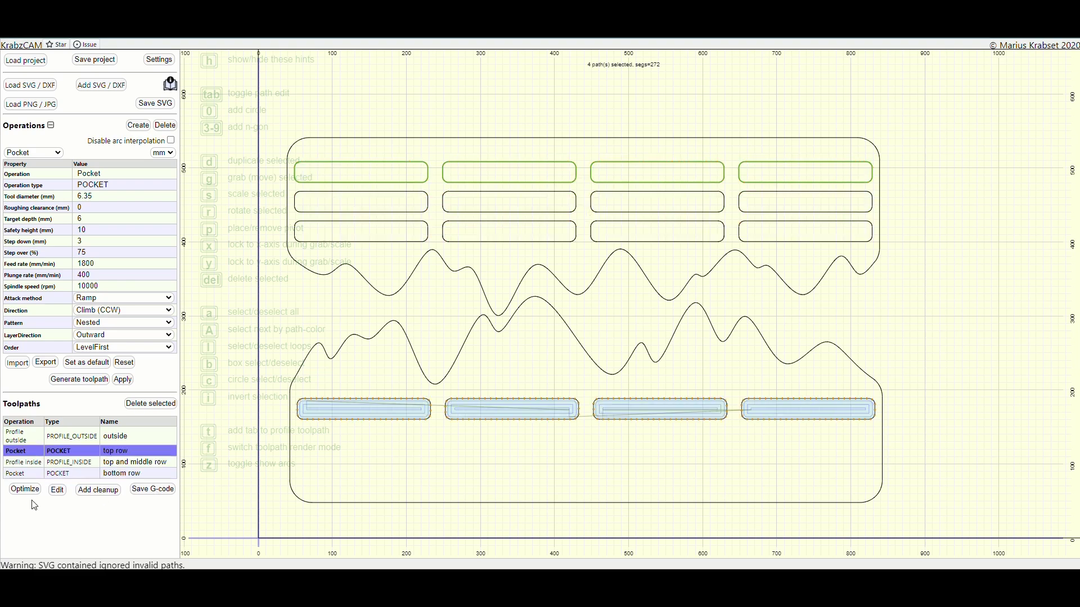
left_click(152, 489)
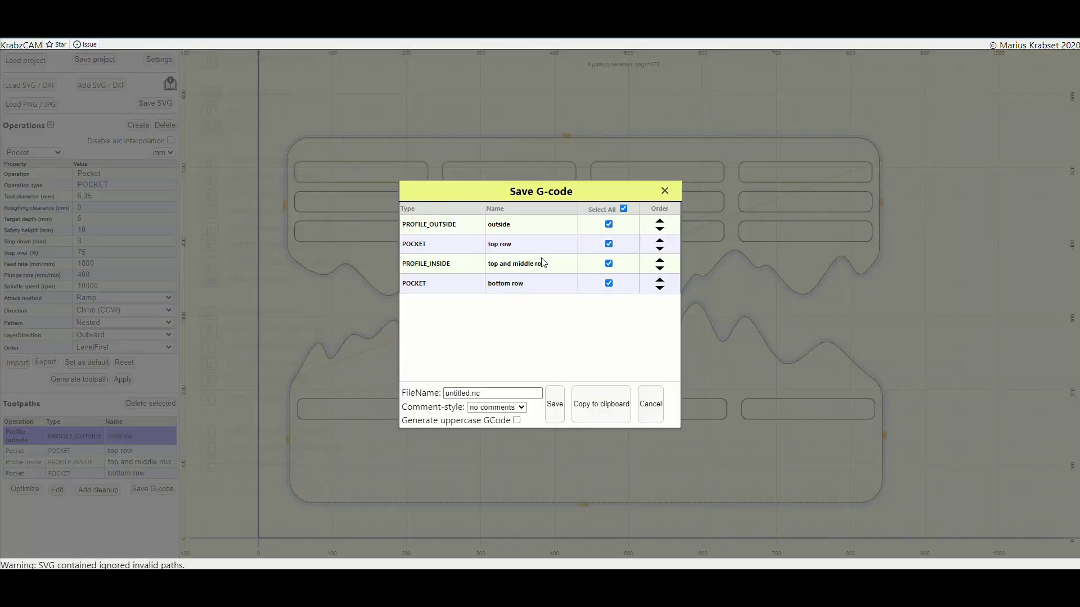
double_click(459, 393)
type("Hangboard With F")
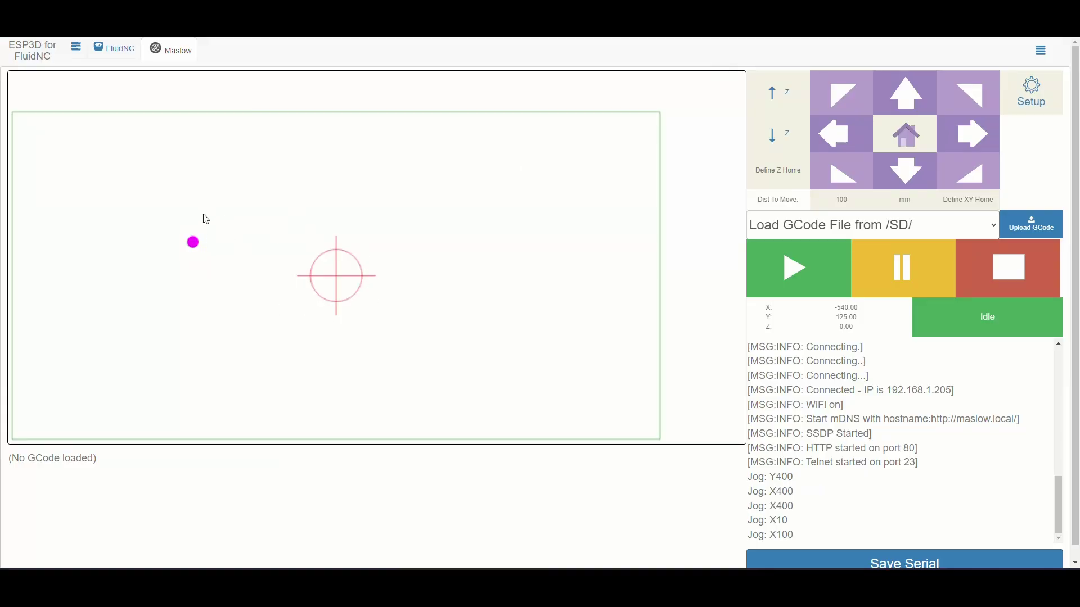
Switch to the ESP3D for FluidNC Maslow page, upload Hangboard With Pockets.nc, and load it as the current G-code file.
left_click(1032, 224)
left_click(461, 94)
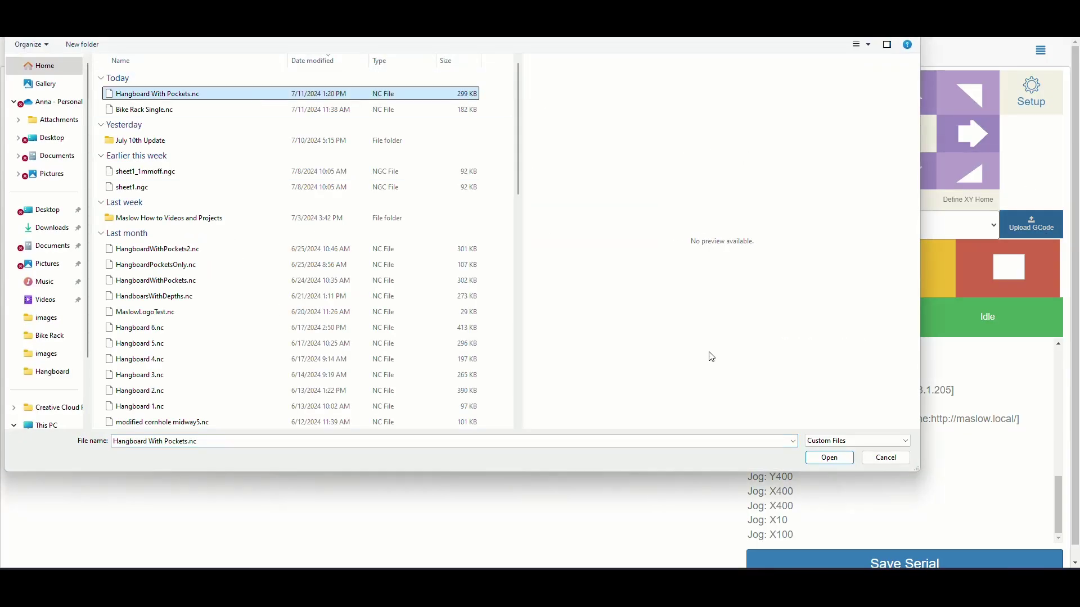
left_click(830, 459)
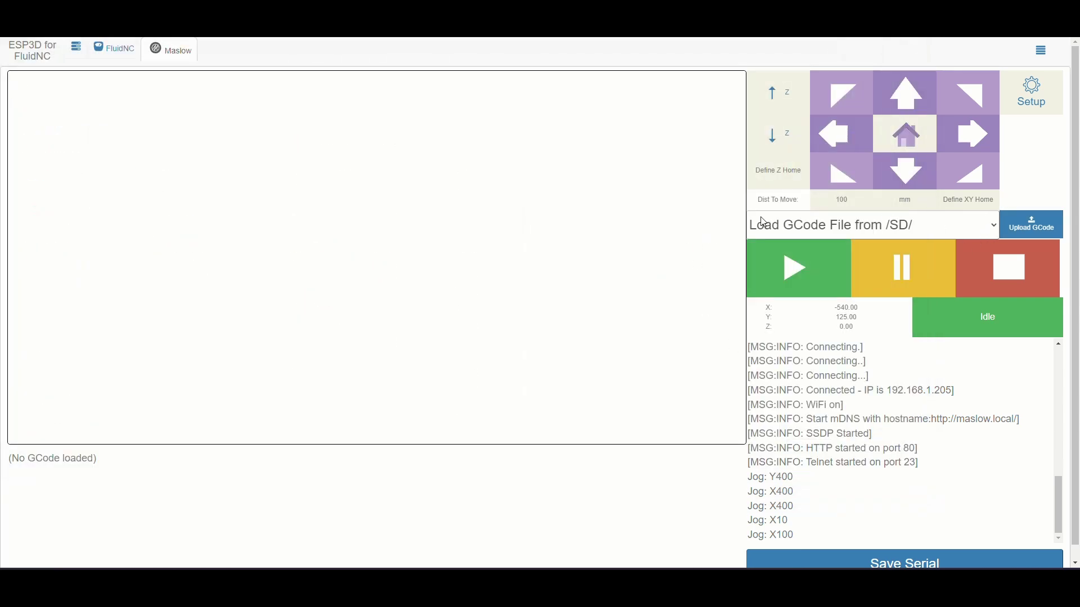
left_click(923, 216)
left_click(827, 398)
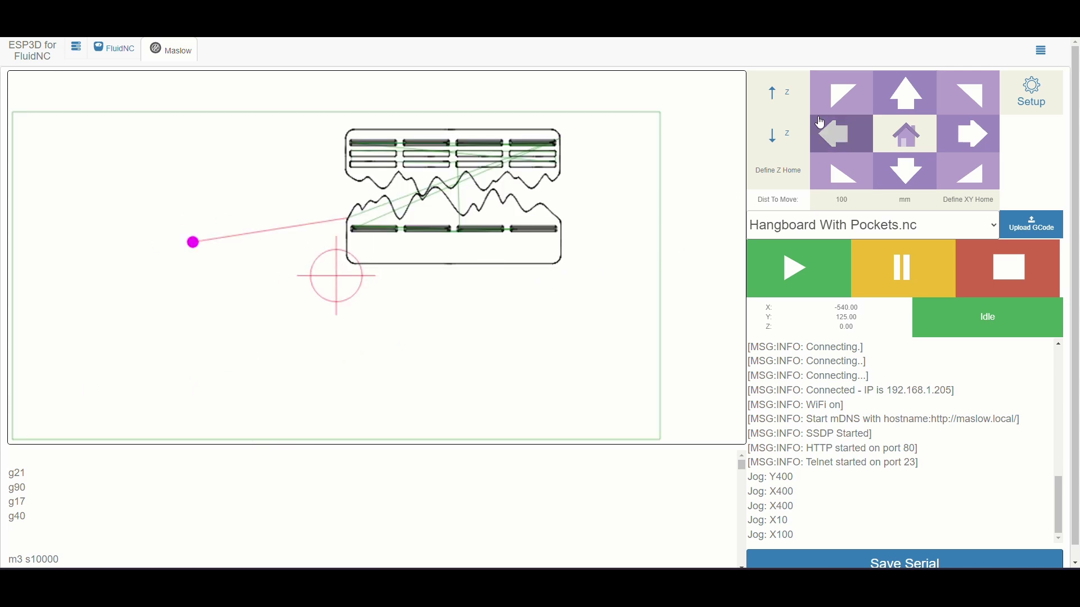
Jog the machine in 100 mm moves by a total of -800 mm in X and -400 mm in Y.
left_click(854, 150)
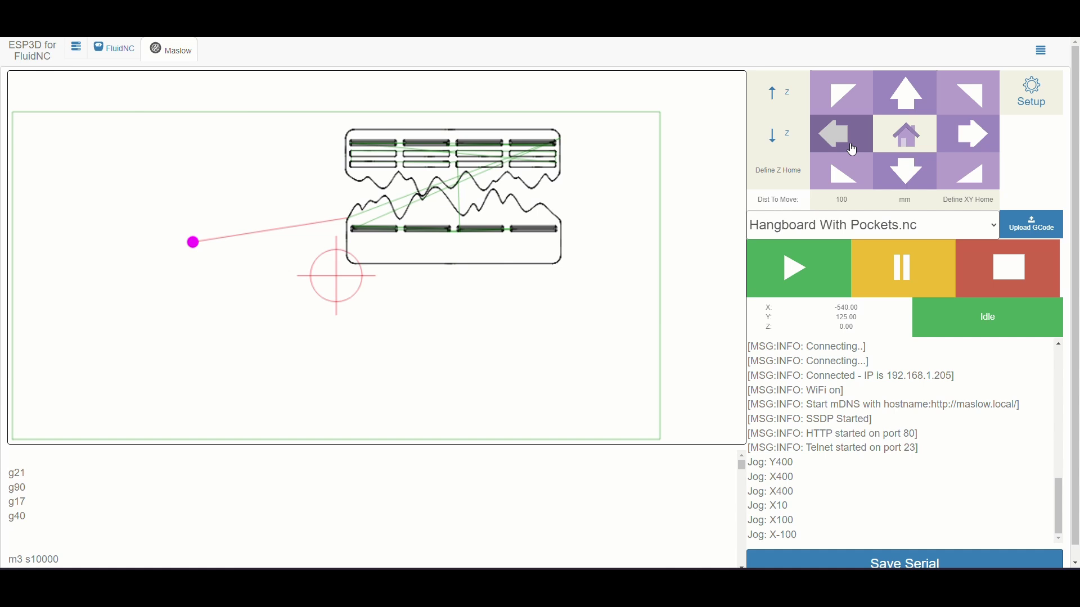
left_click(841, 175)
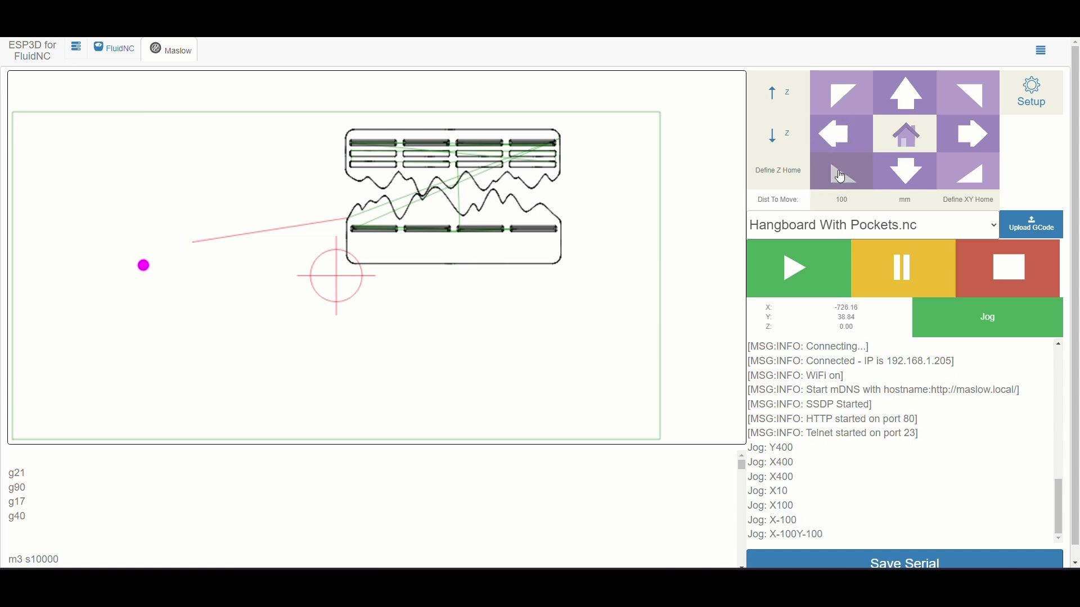
left_click(841, 175)
left_click(842, 142)
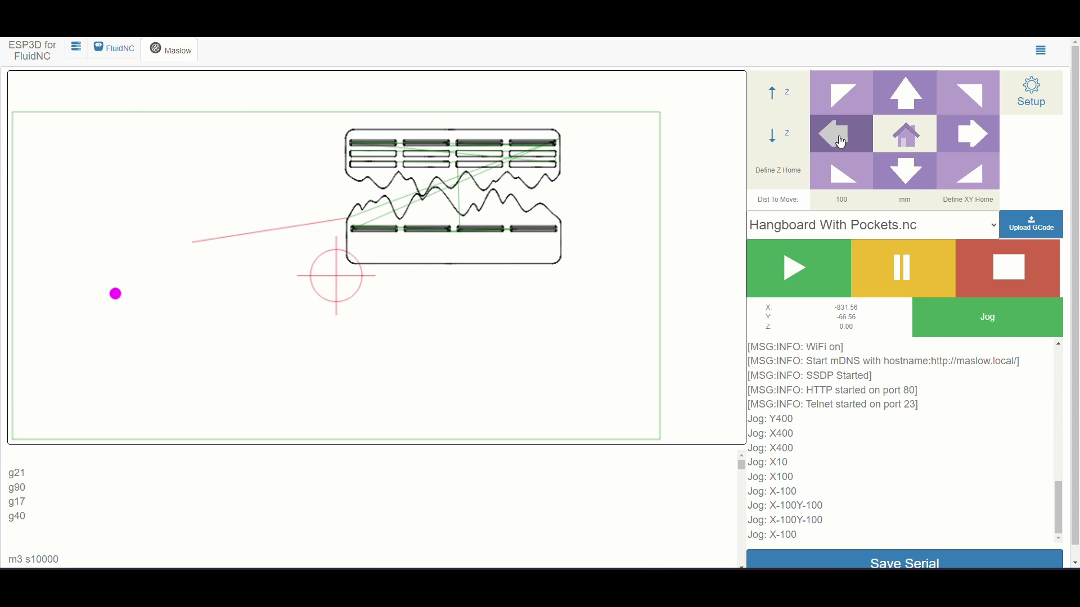
left_click(840, 181)
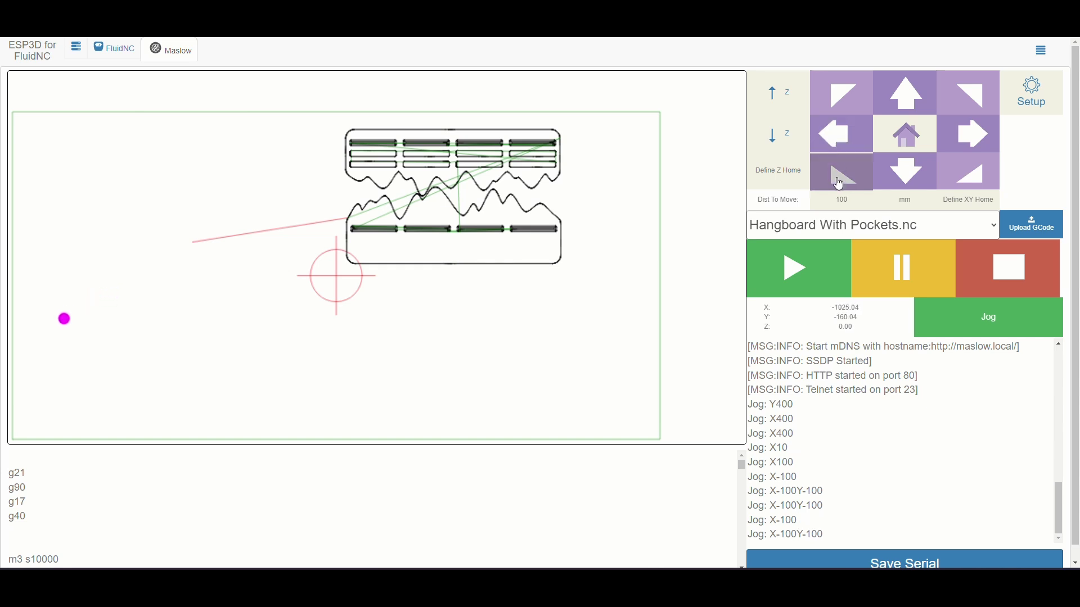
left_click(840, 181)
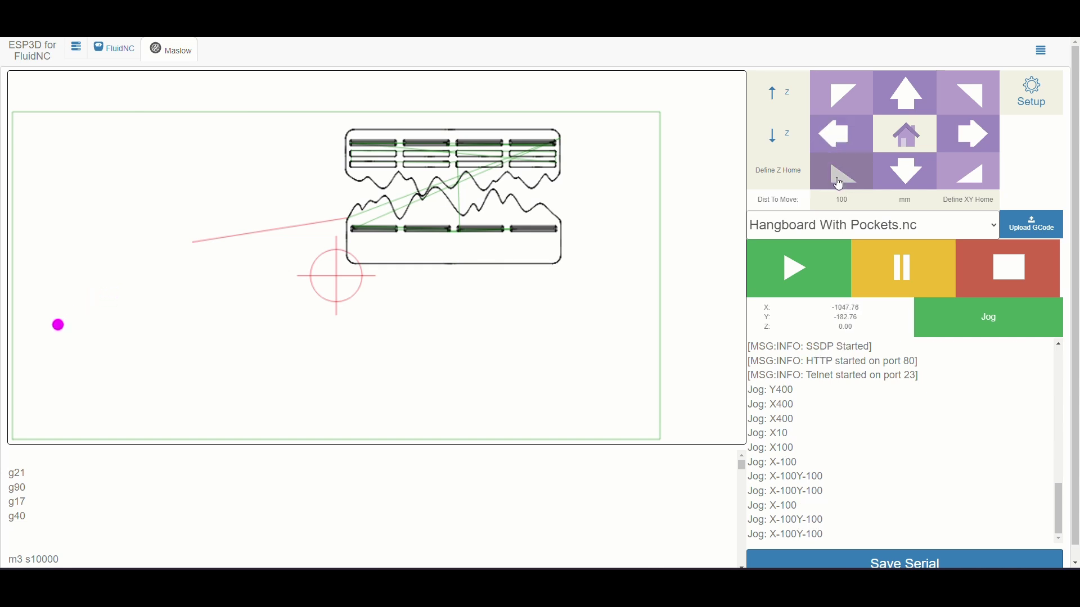
left_click(843, 140)
left_click(843, 141)
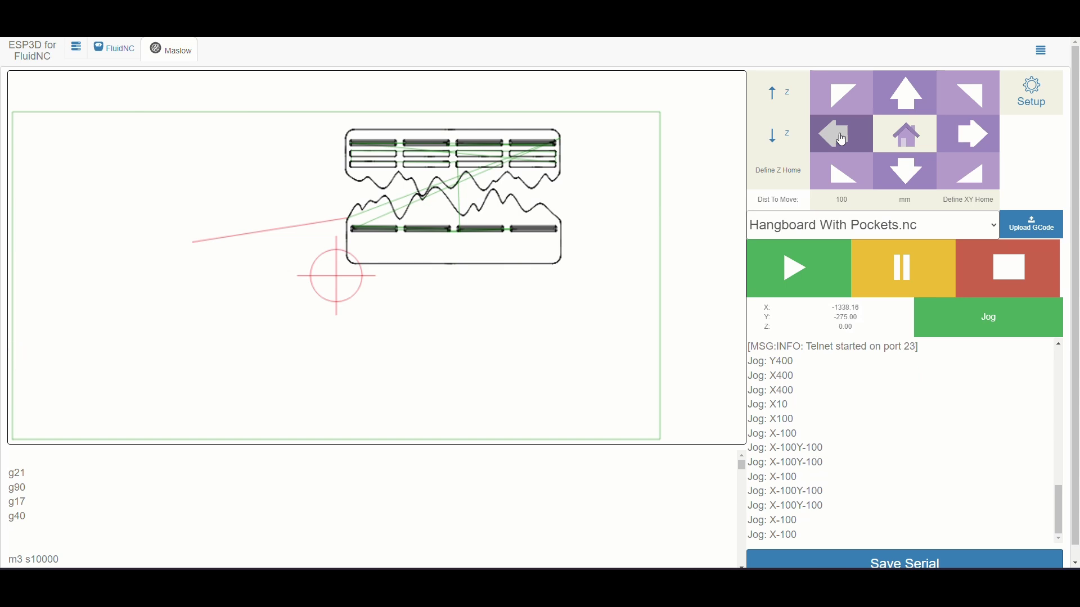
Check the loaded toolpaths in the 3D preview and define the current machine position as the XY home.
left_click(324, 324)
left_click(72, 312)
left_click(75, 312)
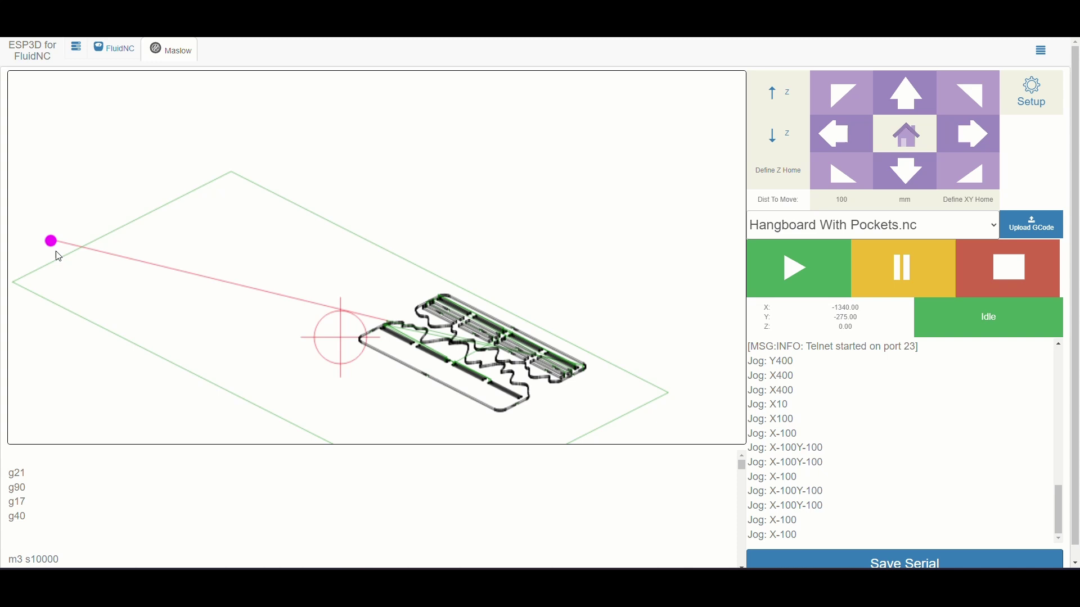
left_click(983, 206)
left_click(988, 206)
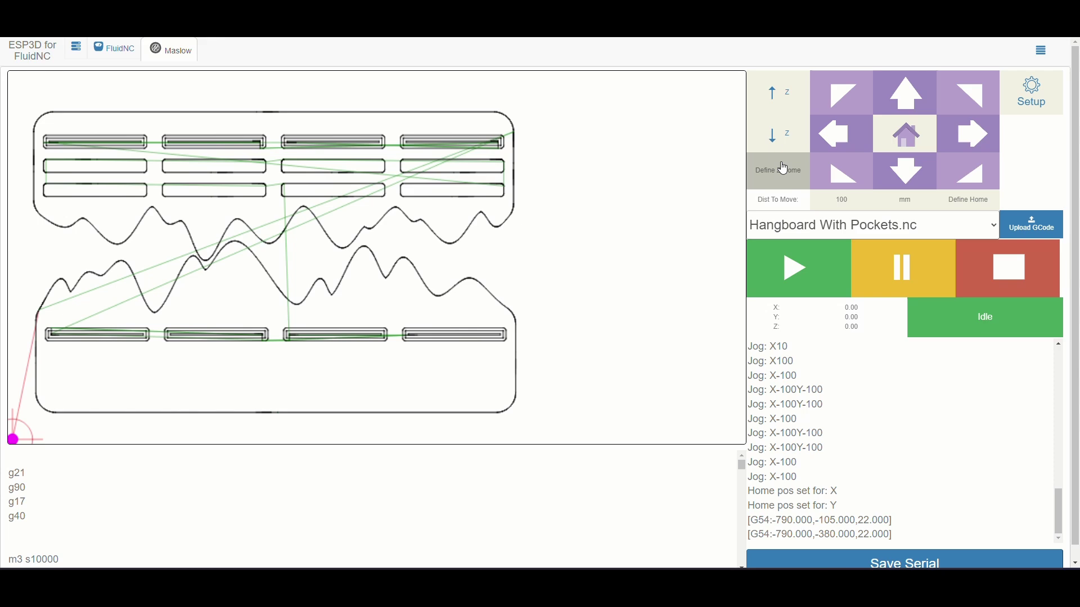
Set the jog distance to 10 mm and raise the Z axis by 10 mm.
left_click(842, 199)
left_click(415, 345)
left_click(435, 392)
left_click(636, 345)
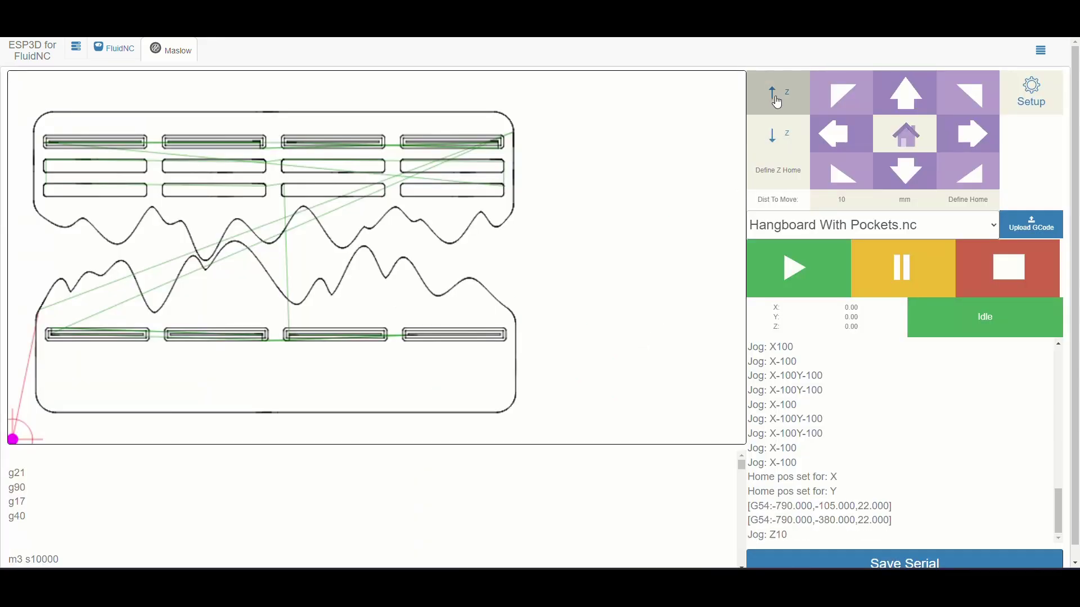
Inspect the hang board toolpaths in the 3D preview and return to the flat top view.
left_click(623, 246)
left_click(642, 336)
left_click(643, 336)
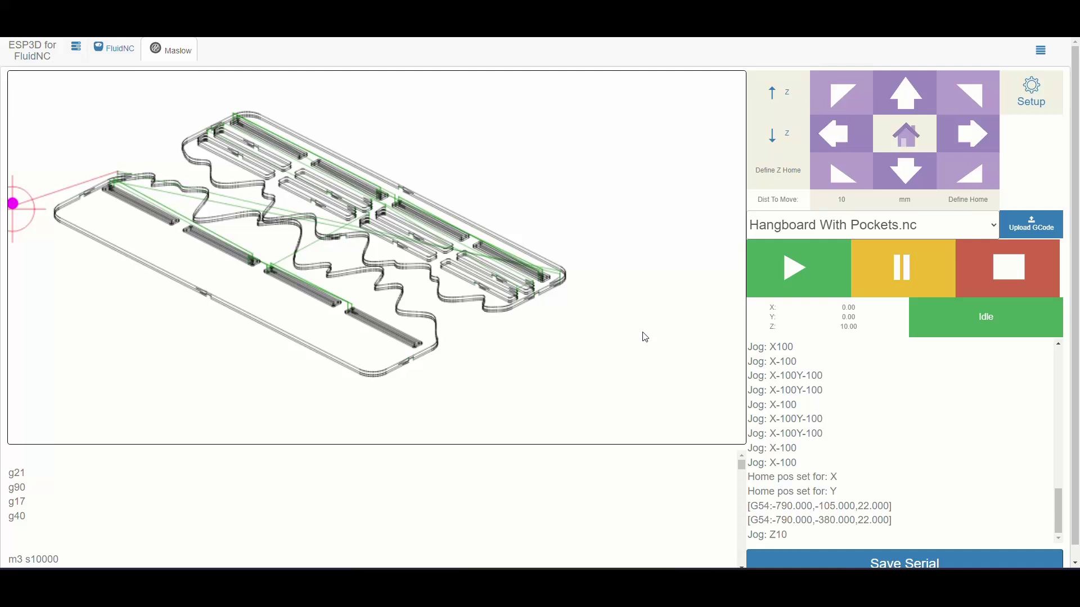
left_click(643, 334)
left_click(643, 332)
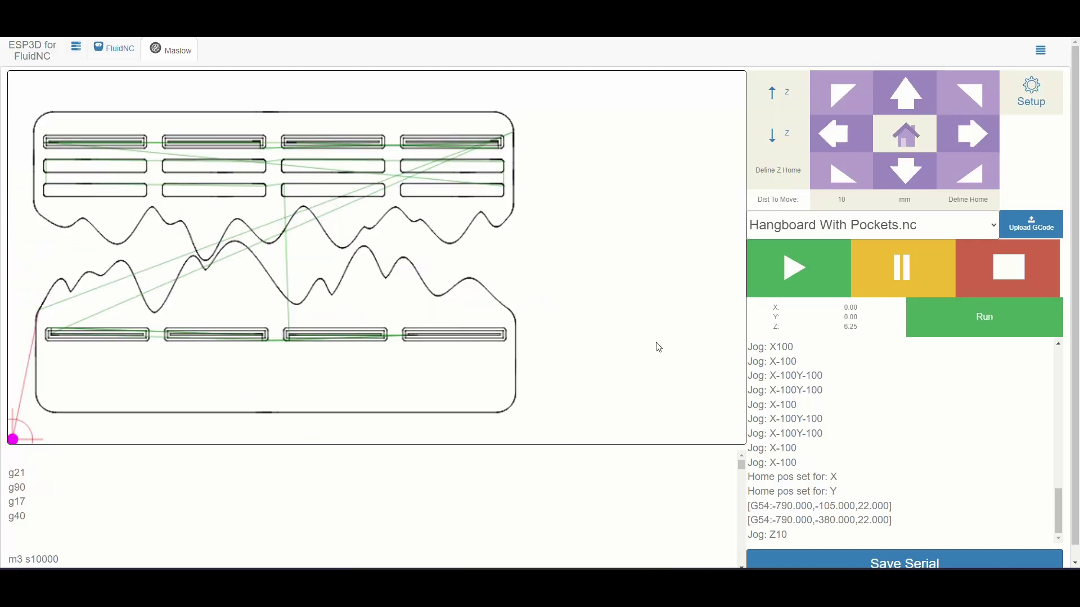